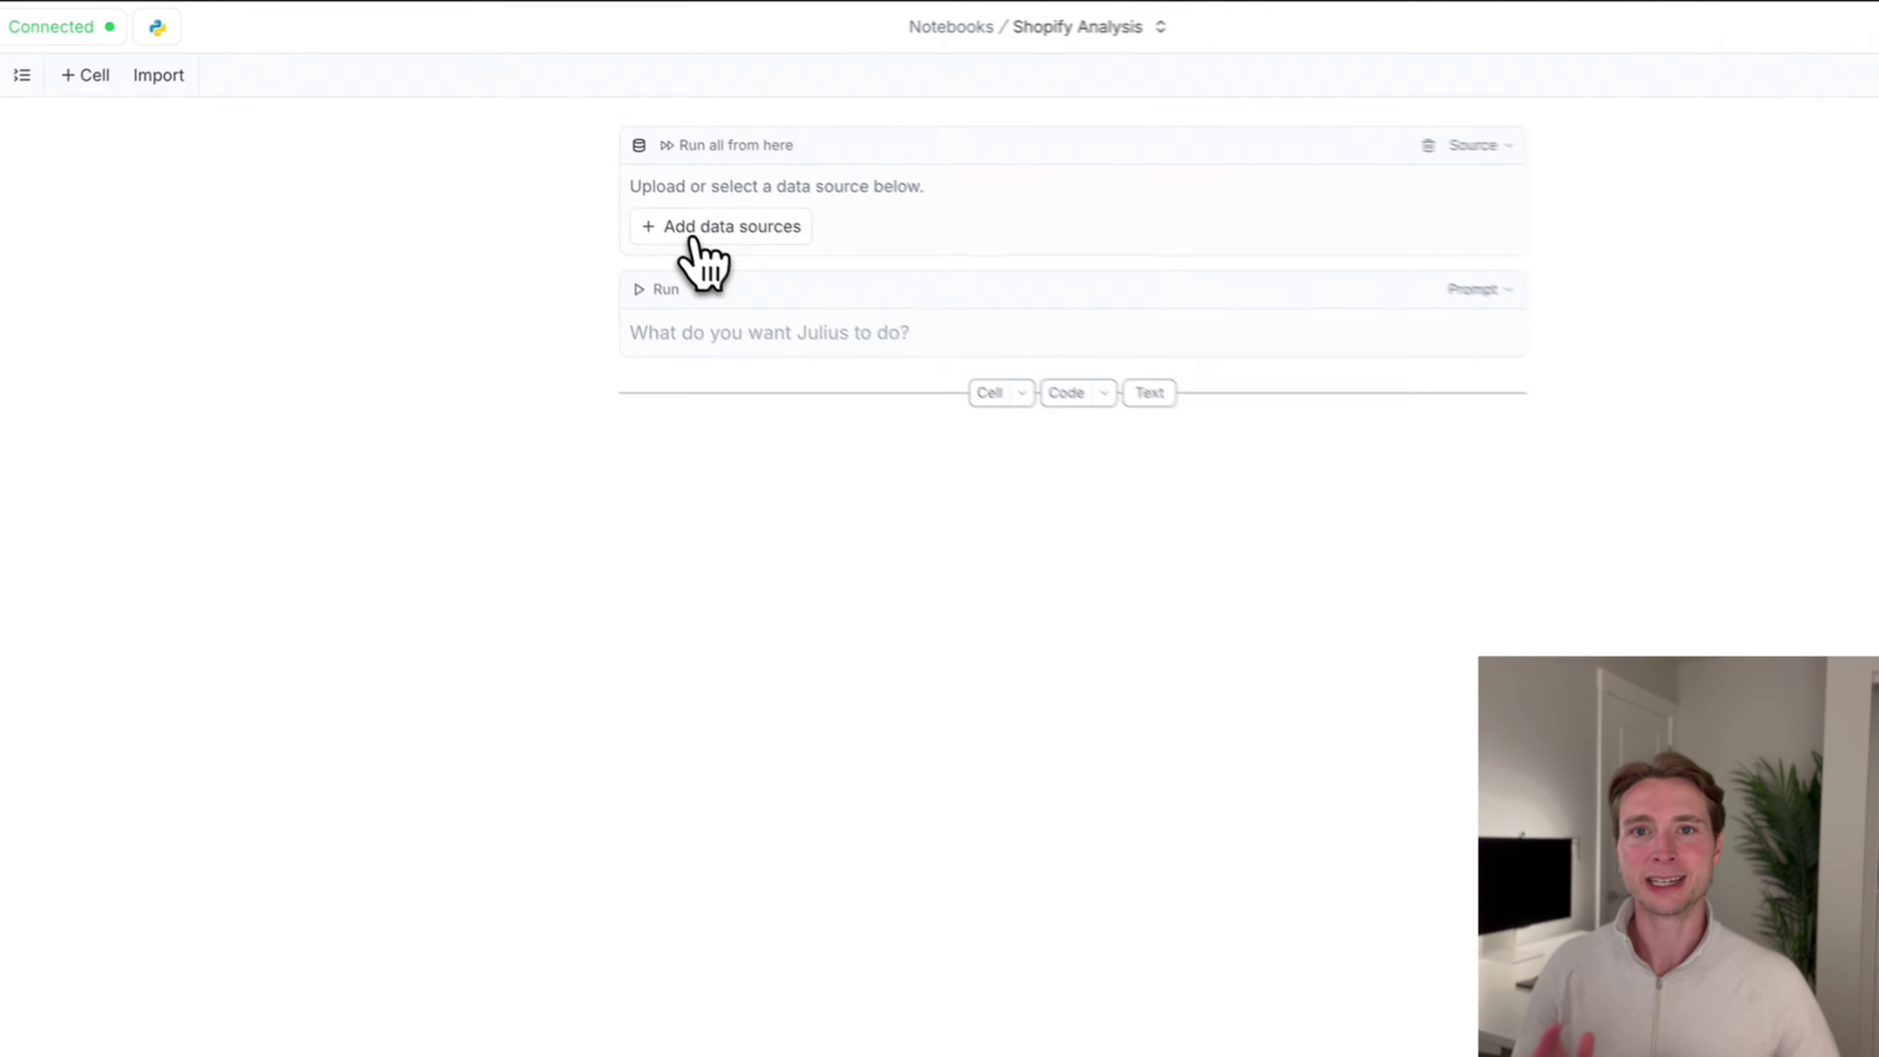
- Add the uploaded file shopify_sales.csv as the notebook's data source and look at the suggested next steps
click(693, 238)
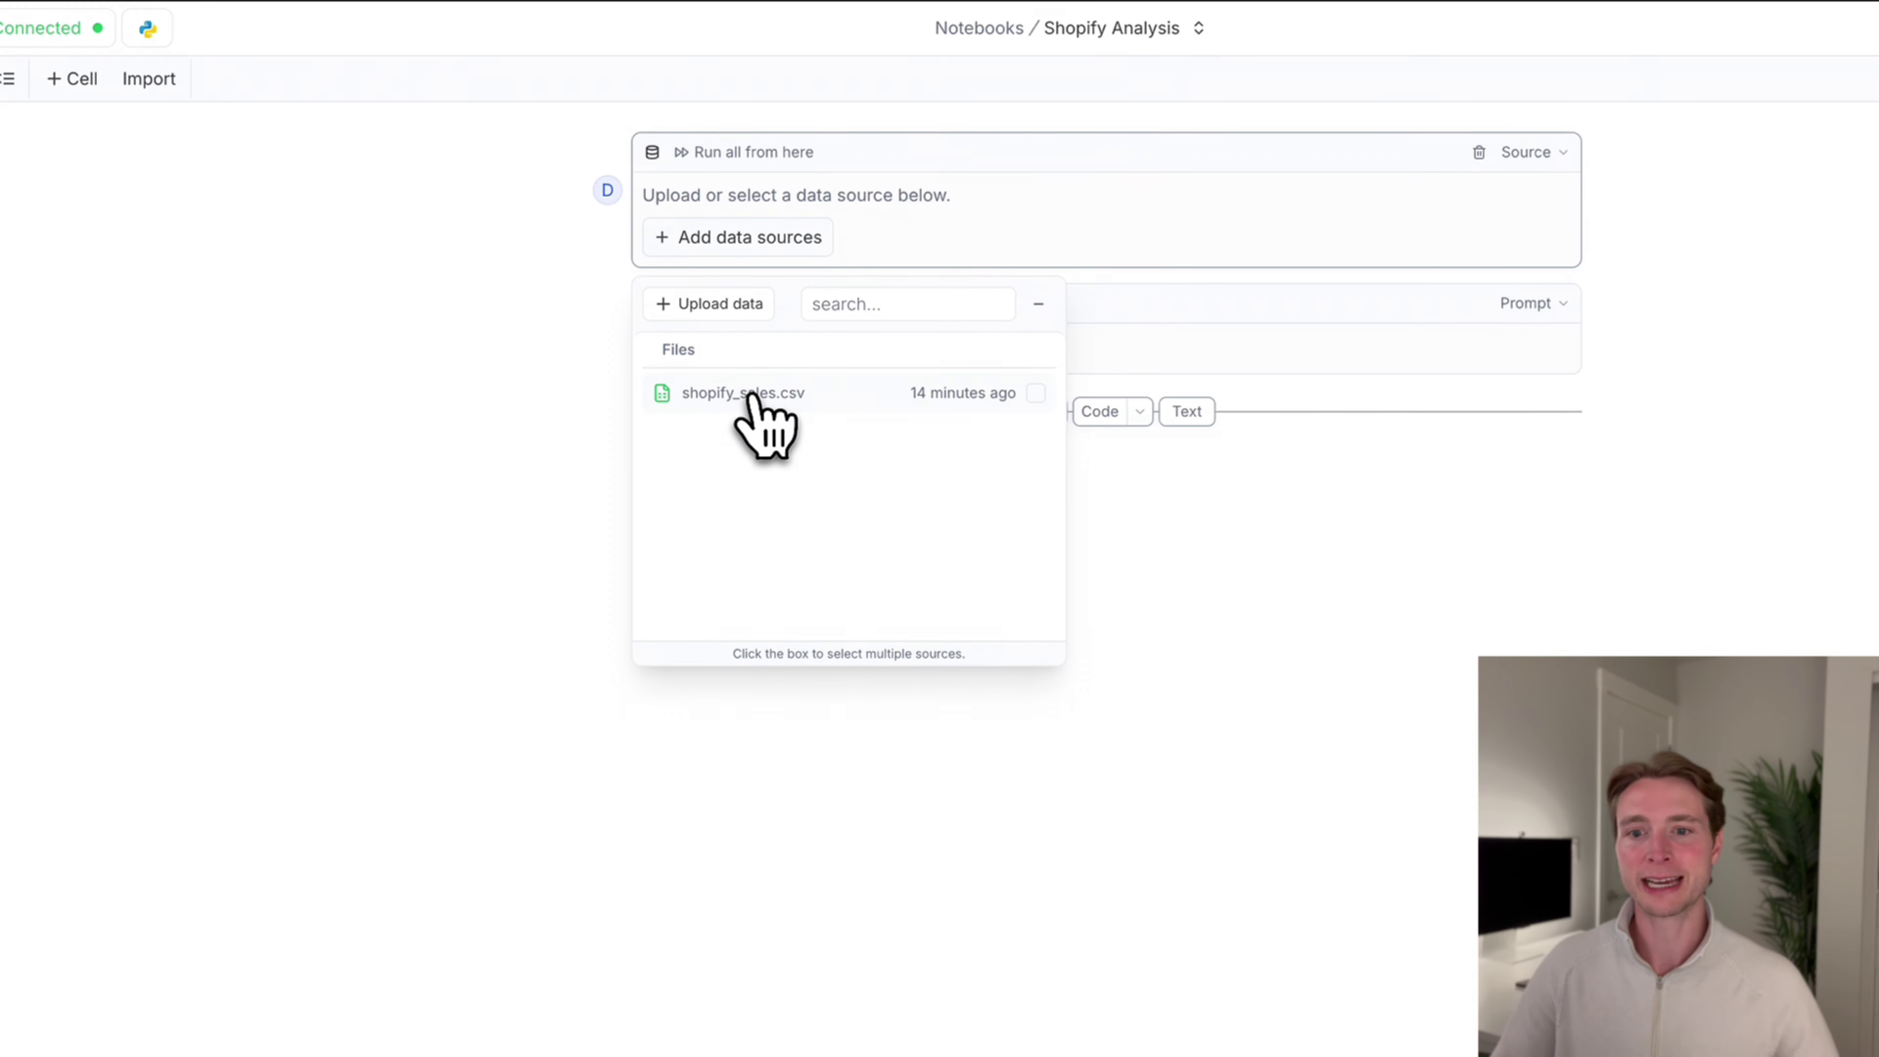
click(753, 396)
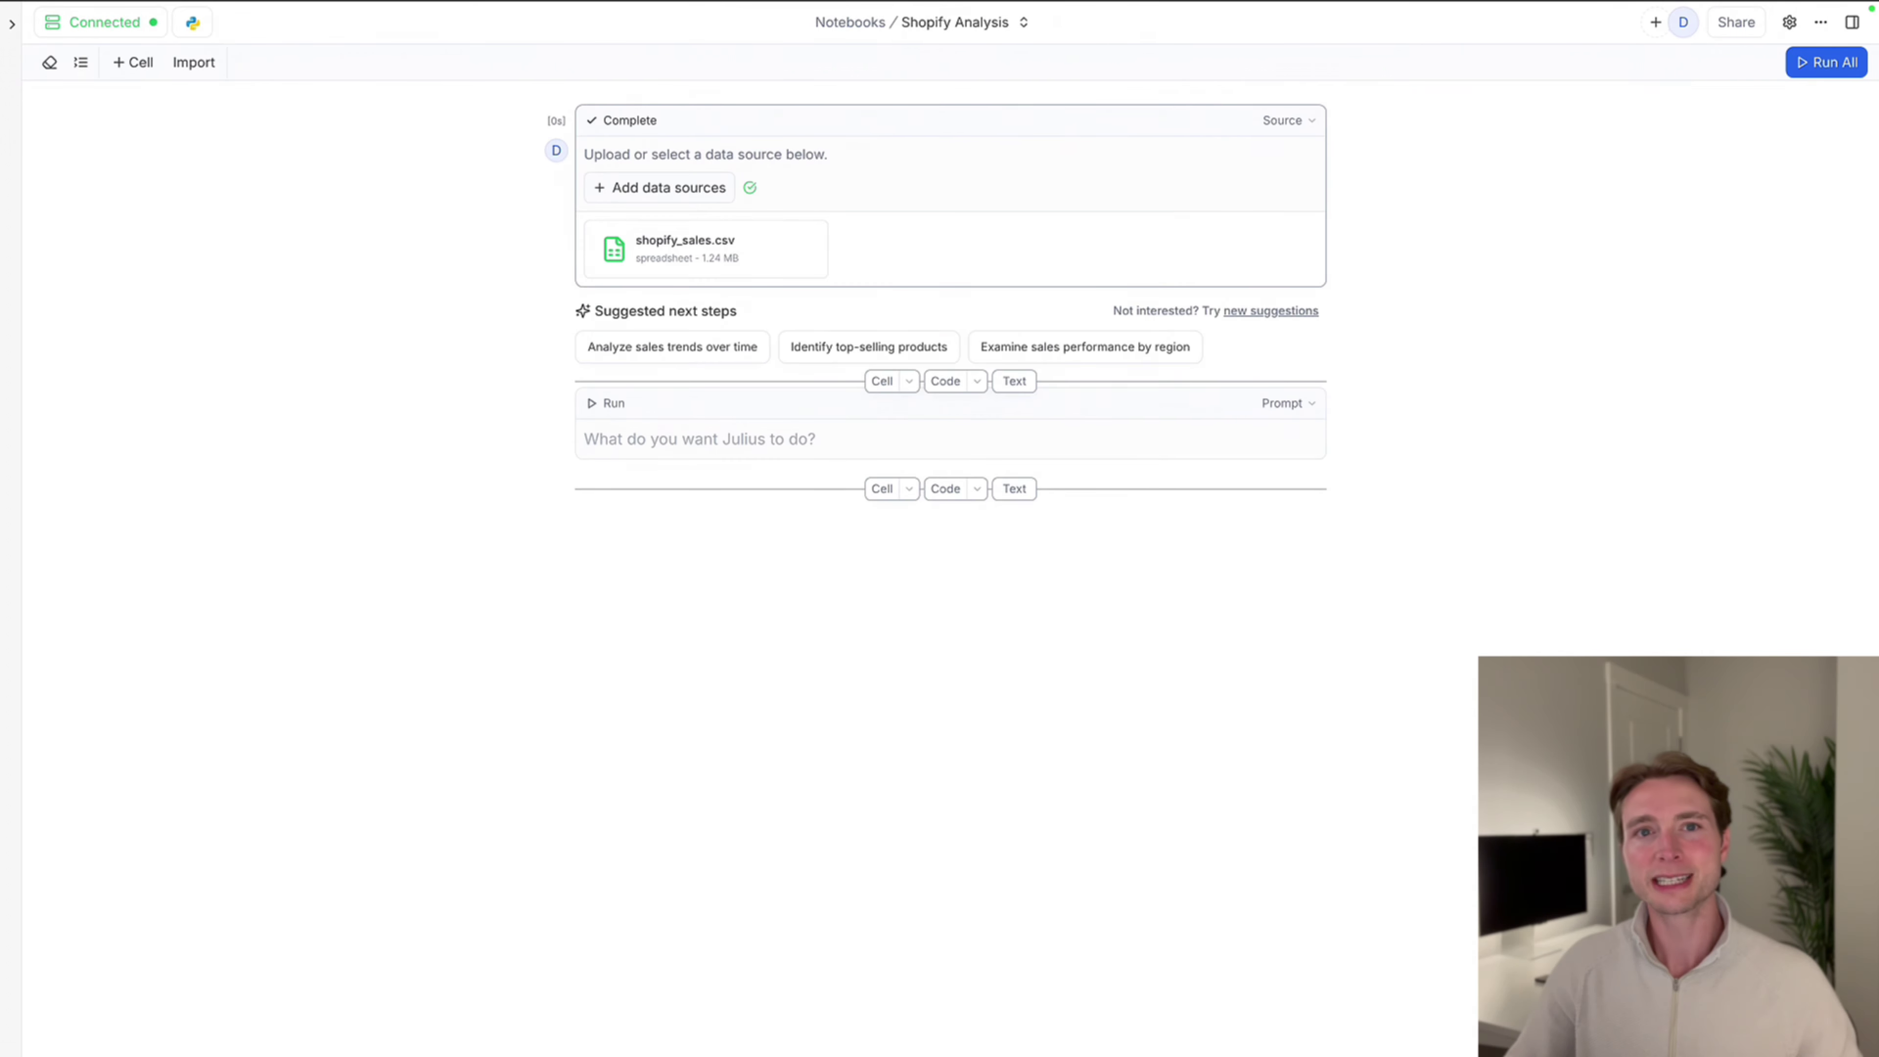
drag(592, 310, 756, 311)
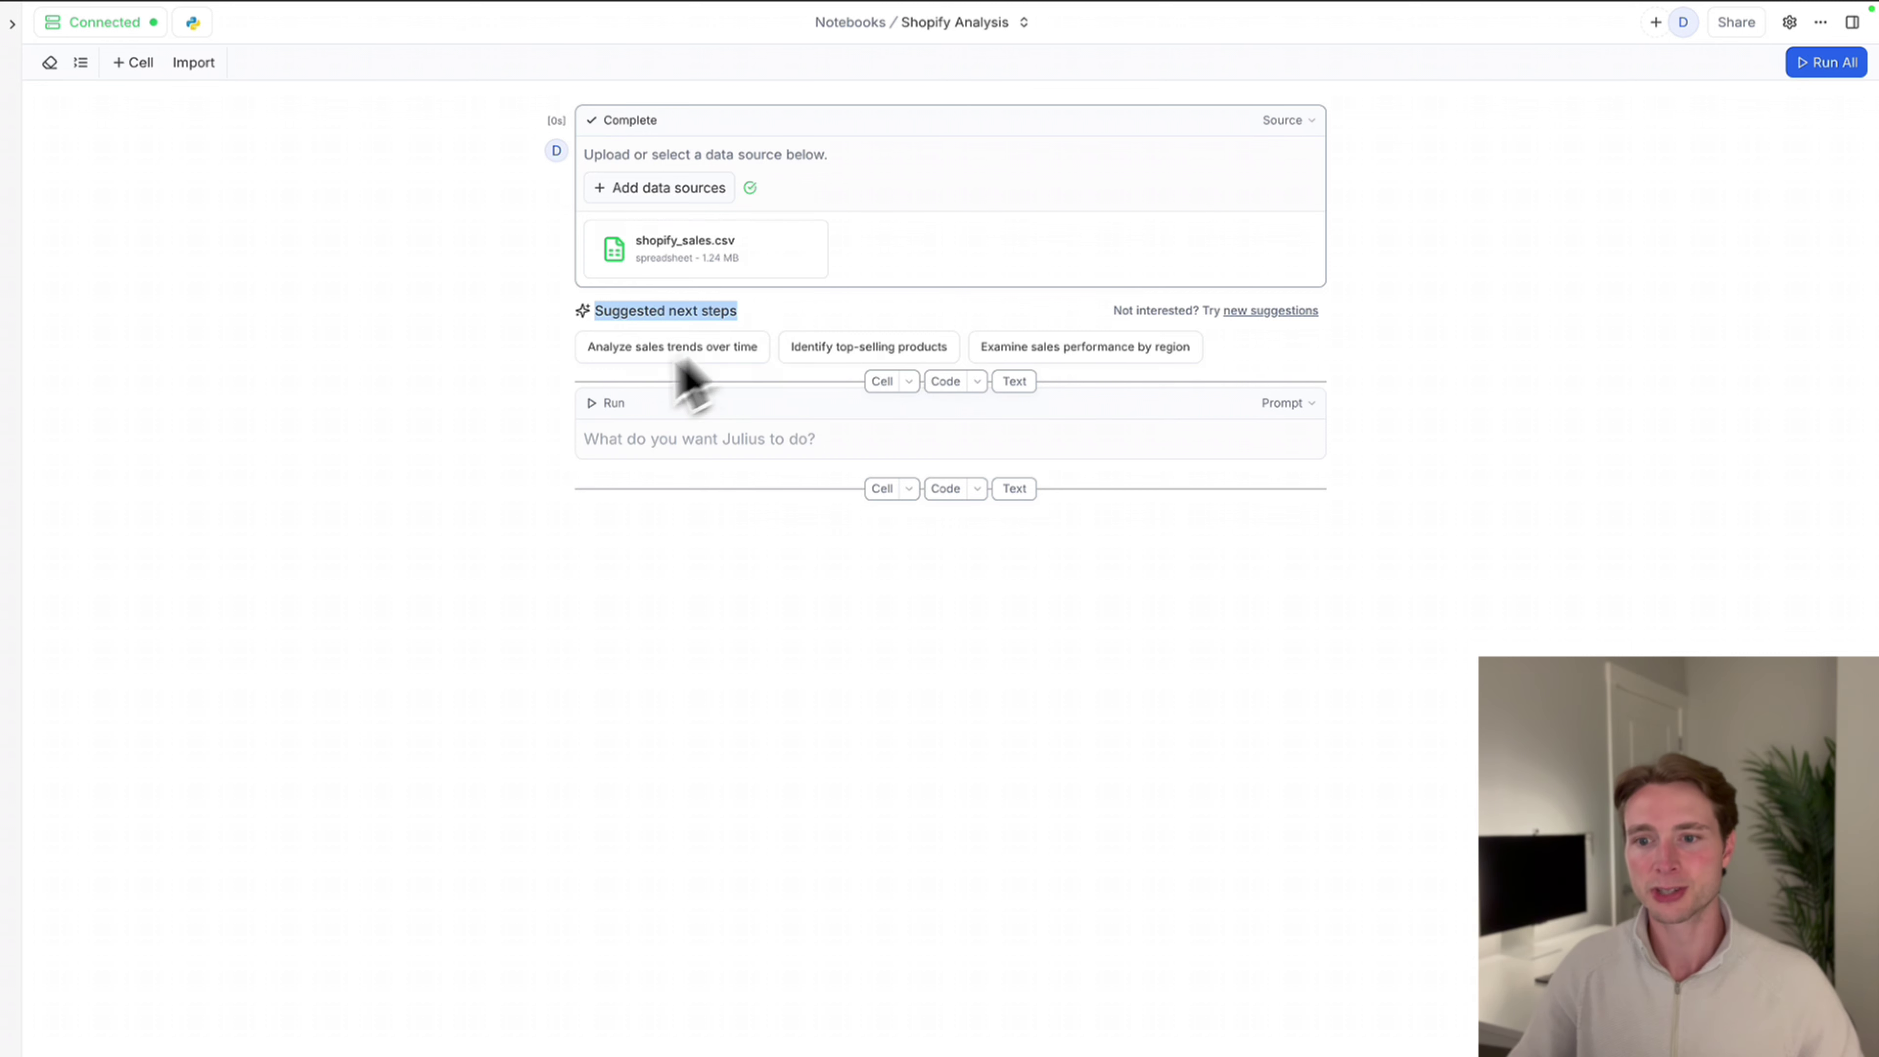
- Run the prompt "Clean up the product names. For example: 'Classic burgundy hoodie' and 'Burgundy classic hoodie' are the same thing"
click(651, 438)
text(Clean up the product names. For example: "Classic burgundy)
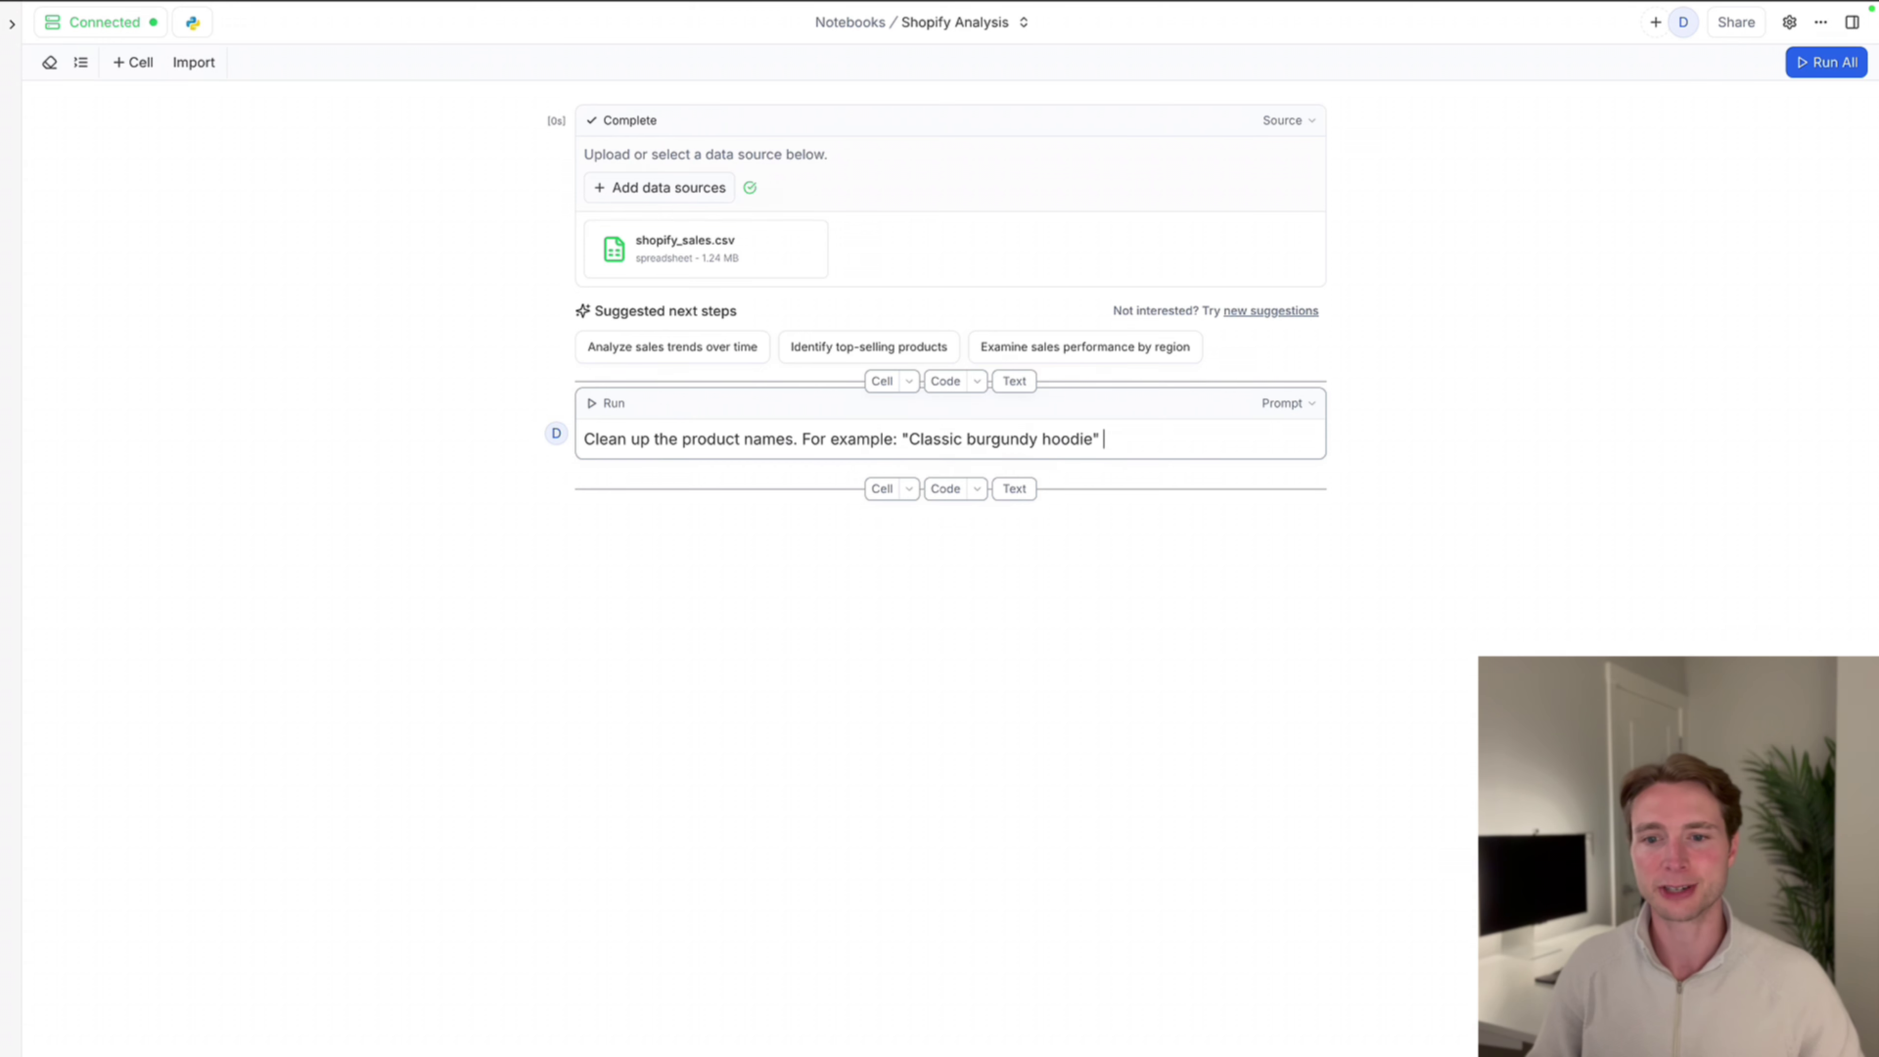
text(hoodie" are)
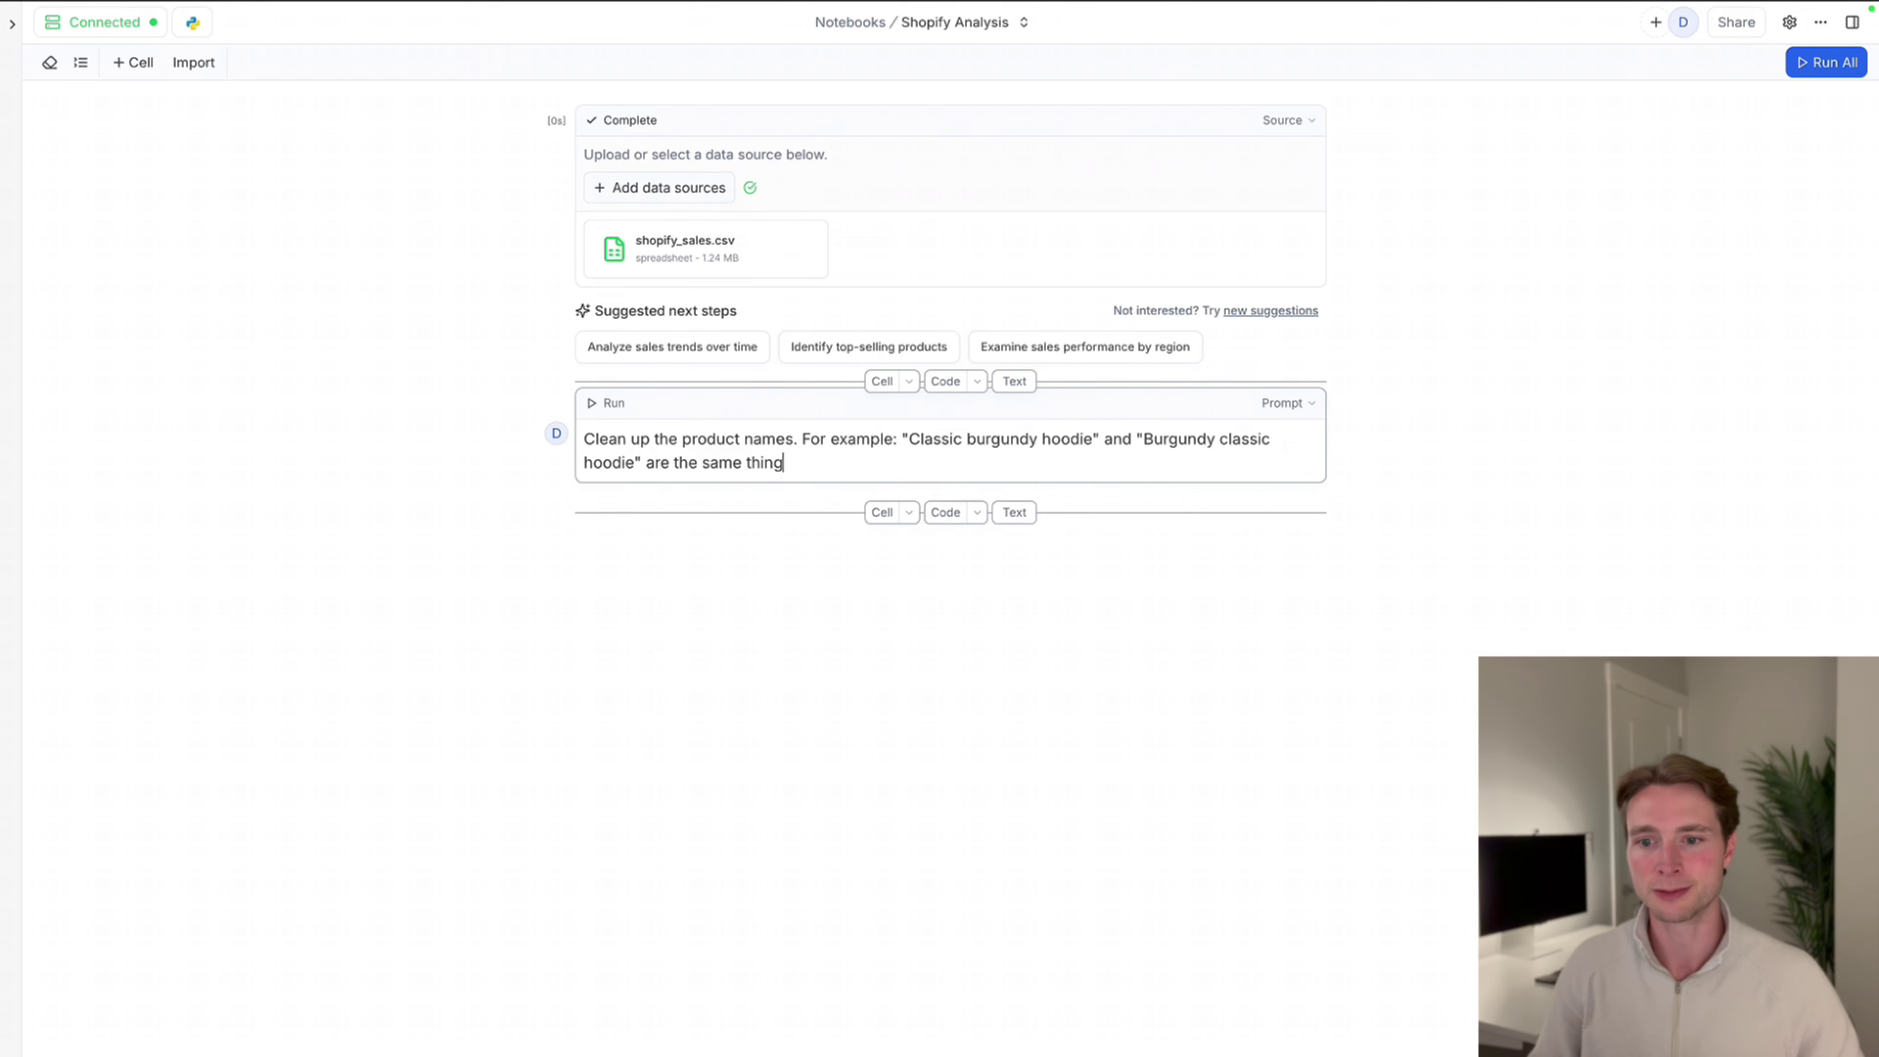
text(the same thing)
key(Return)
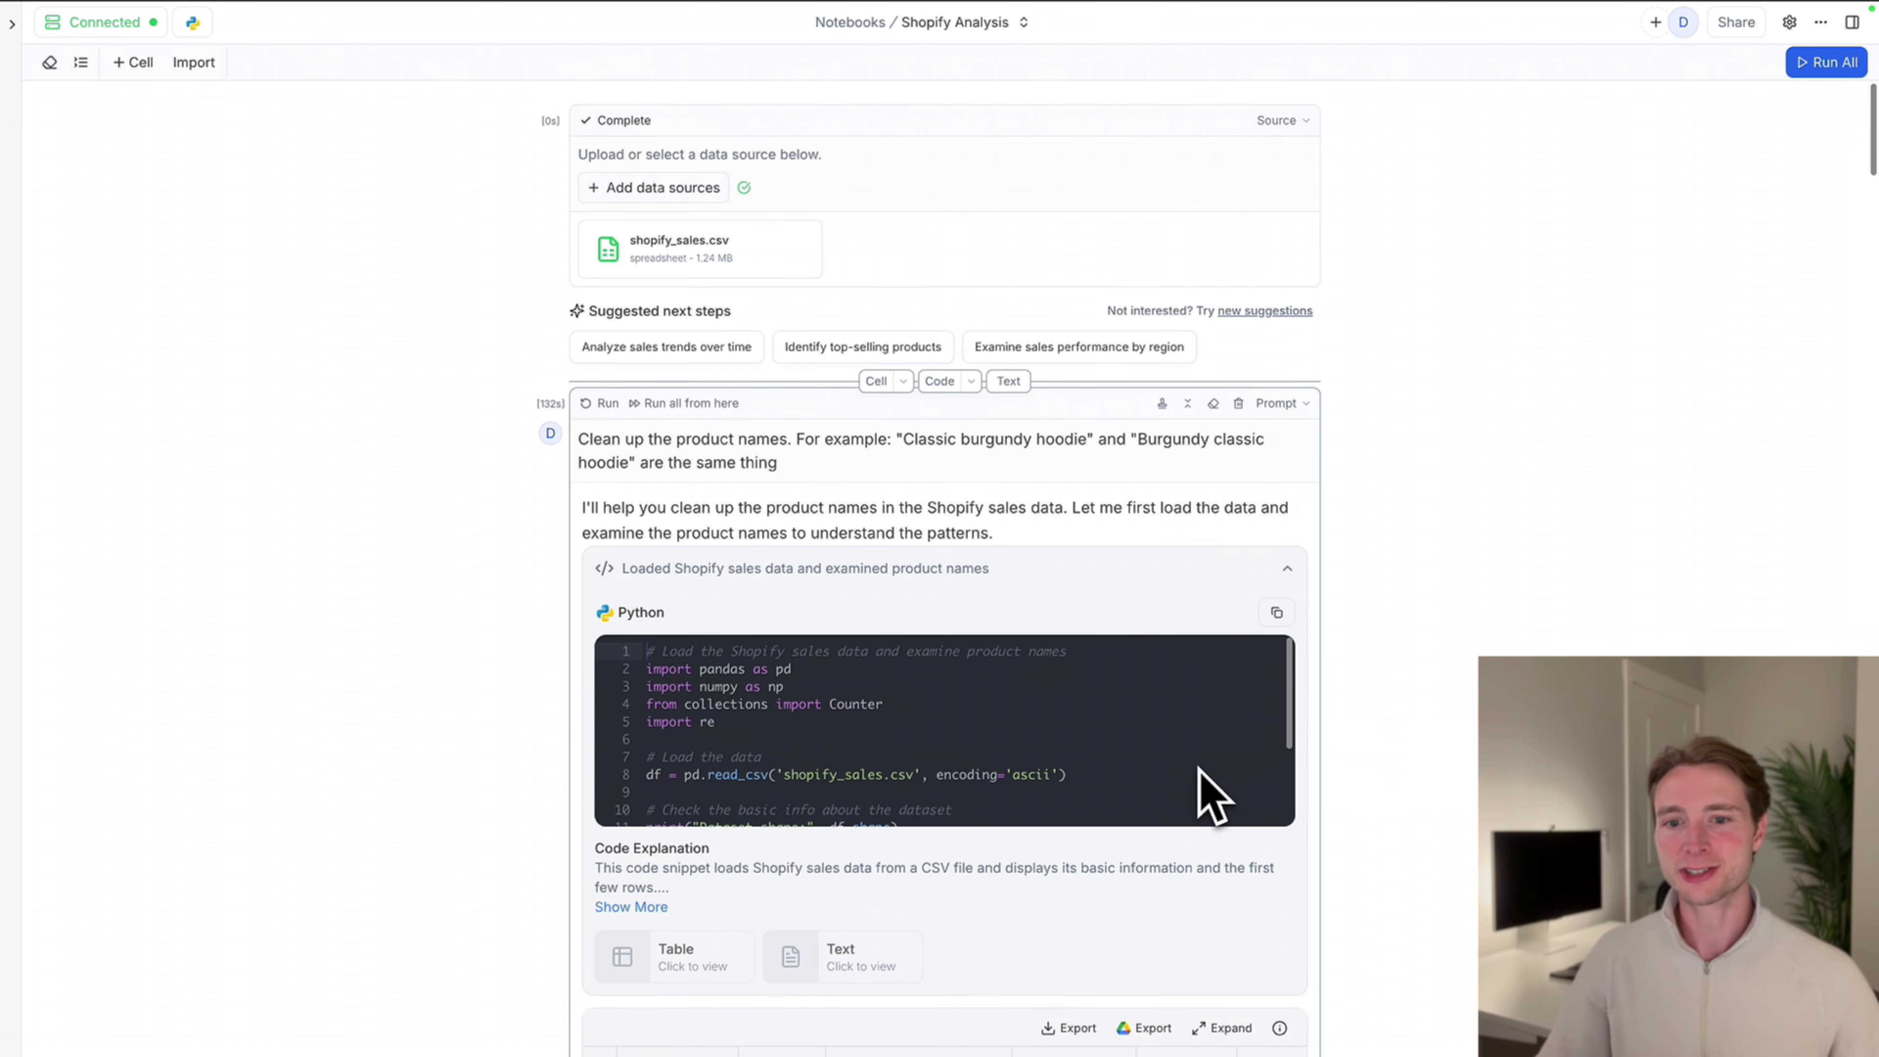
- Review the product name cleaning output, including the inconsistency patterns, the unique name counts before and after cleaning, and the cleaned data sample
scroll(1198, 770, down, 3)
scroll(1197, 770, down, 8)
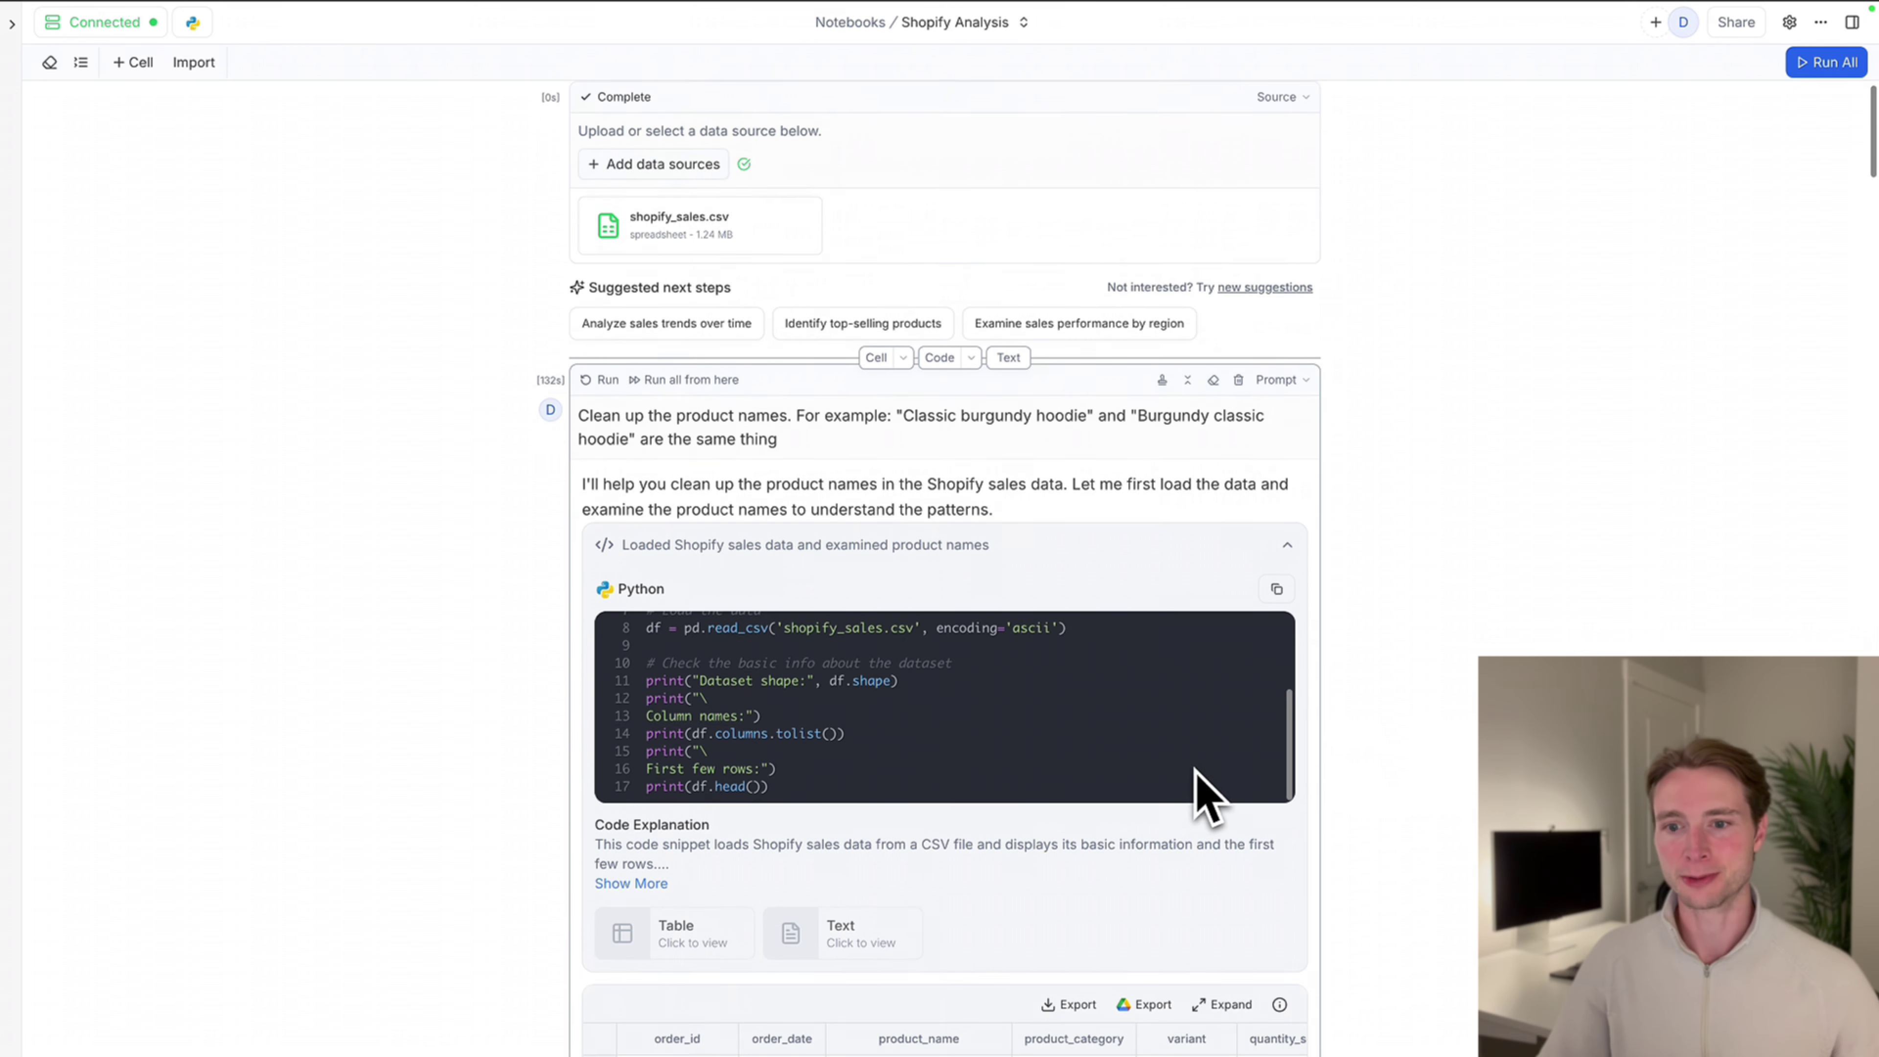
scroll(1453, 781, down, 15)
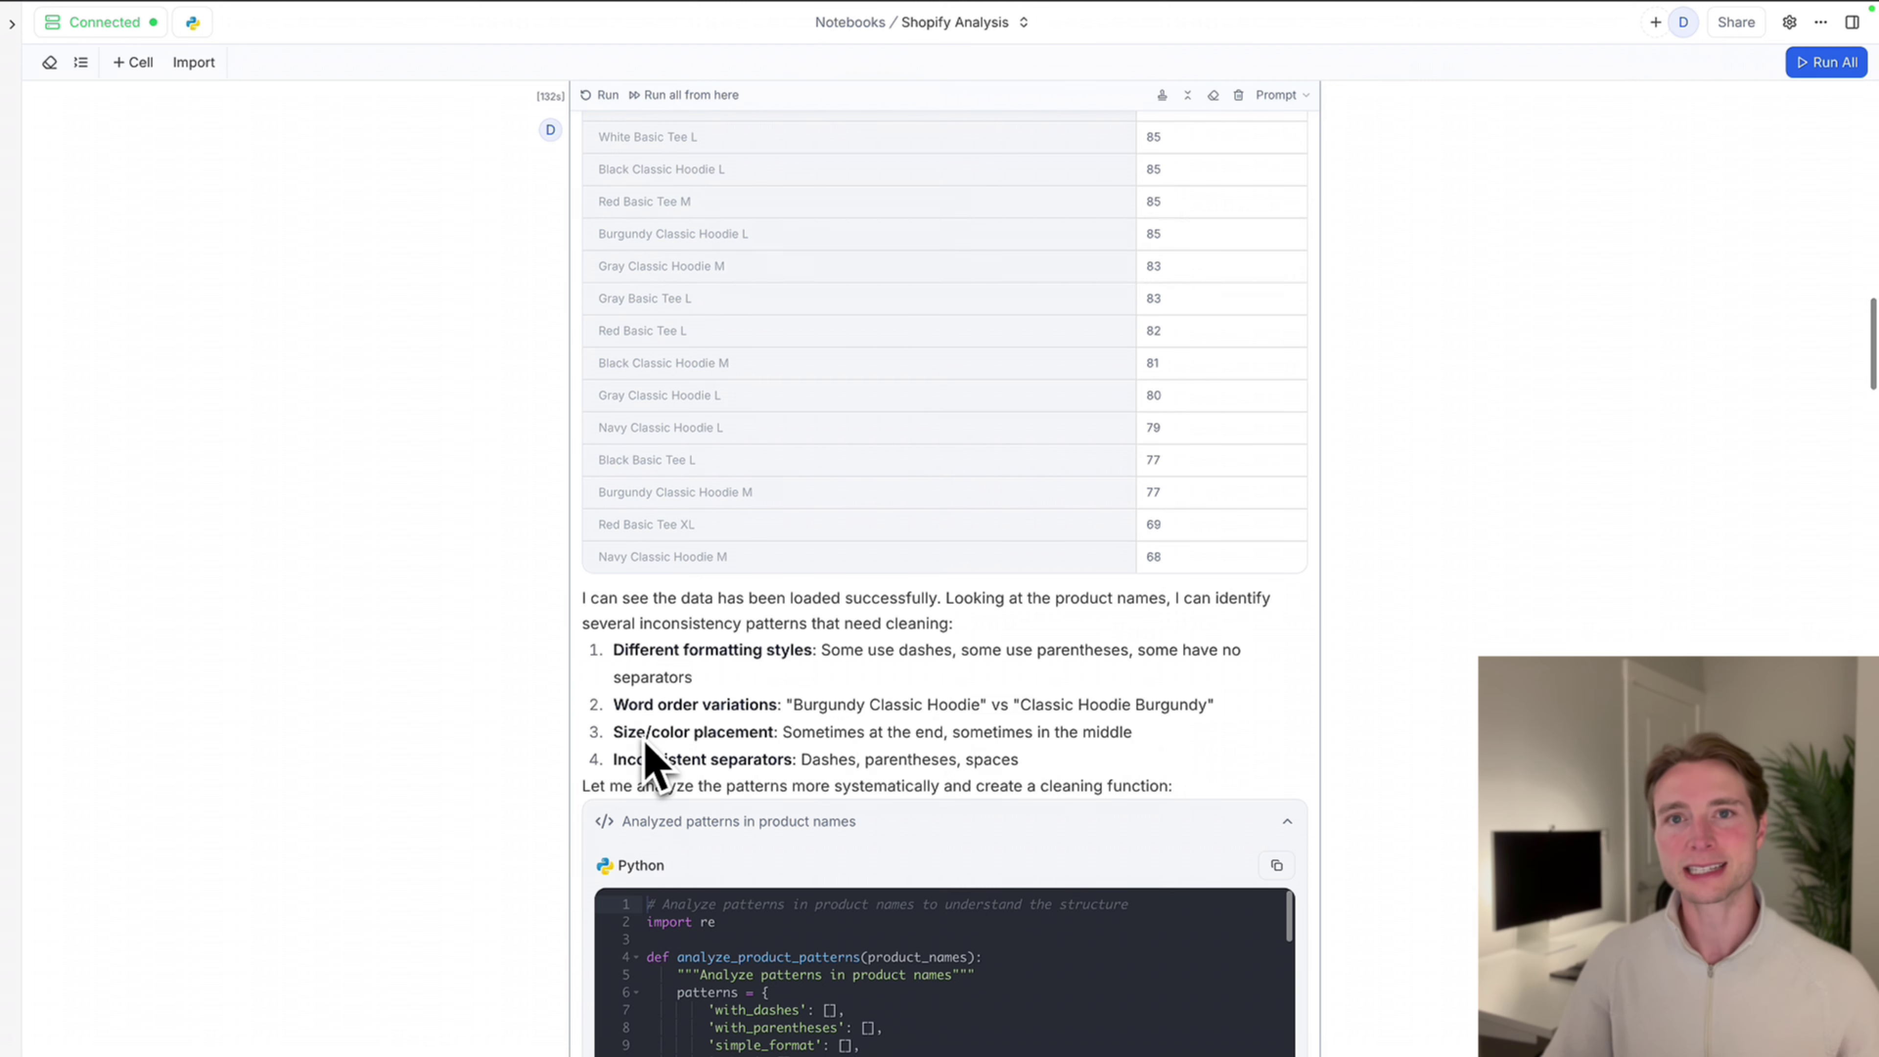
scroll(1394, 747, down, 4)
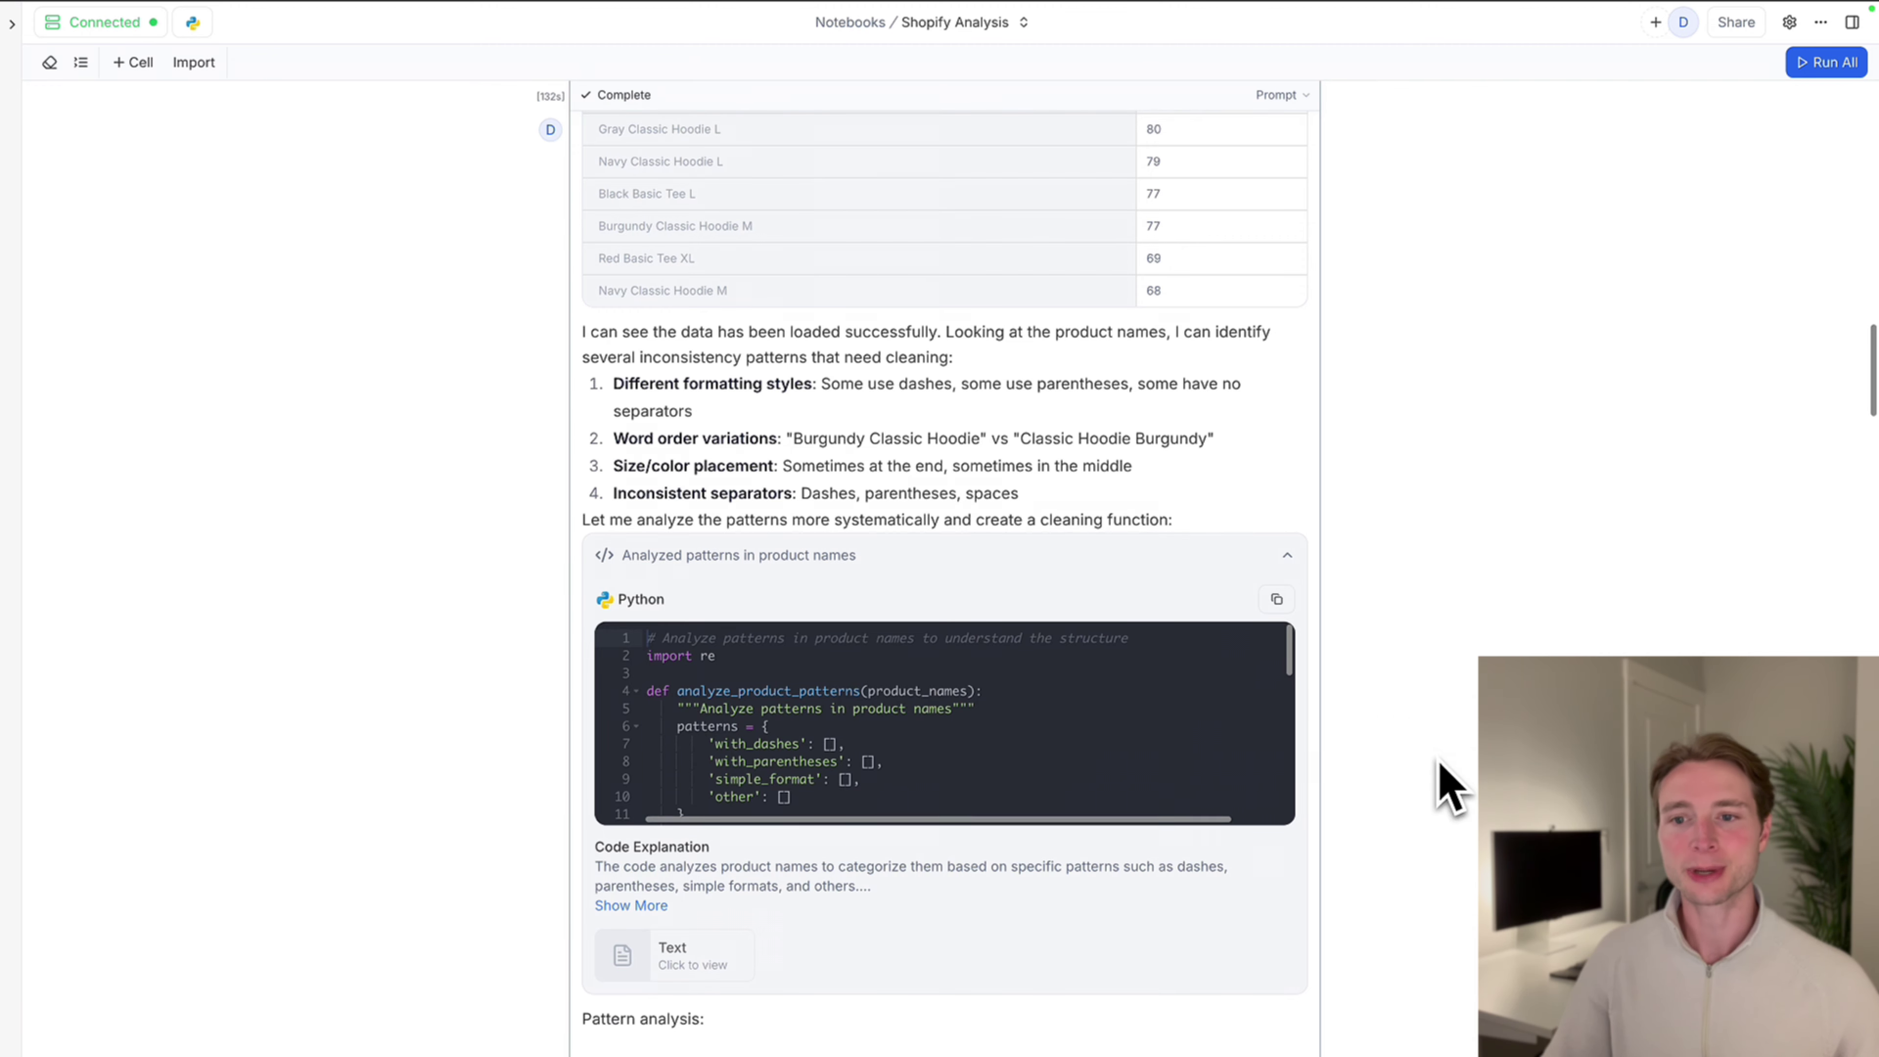
scroll(1438, 777, down, 15)
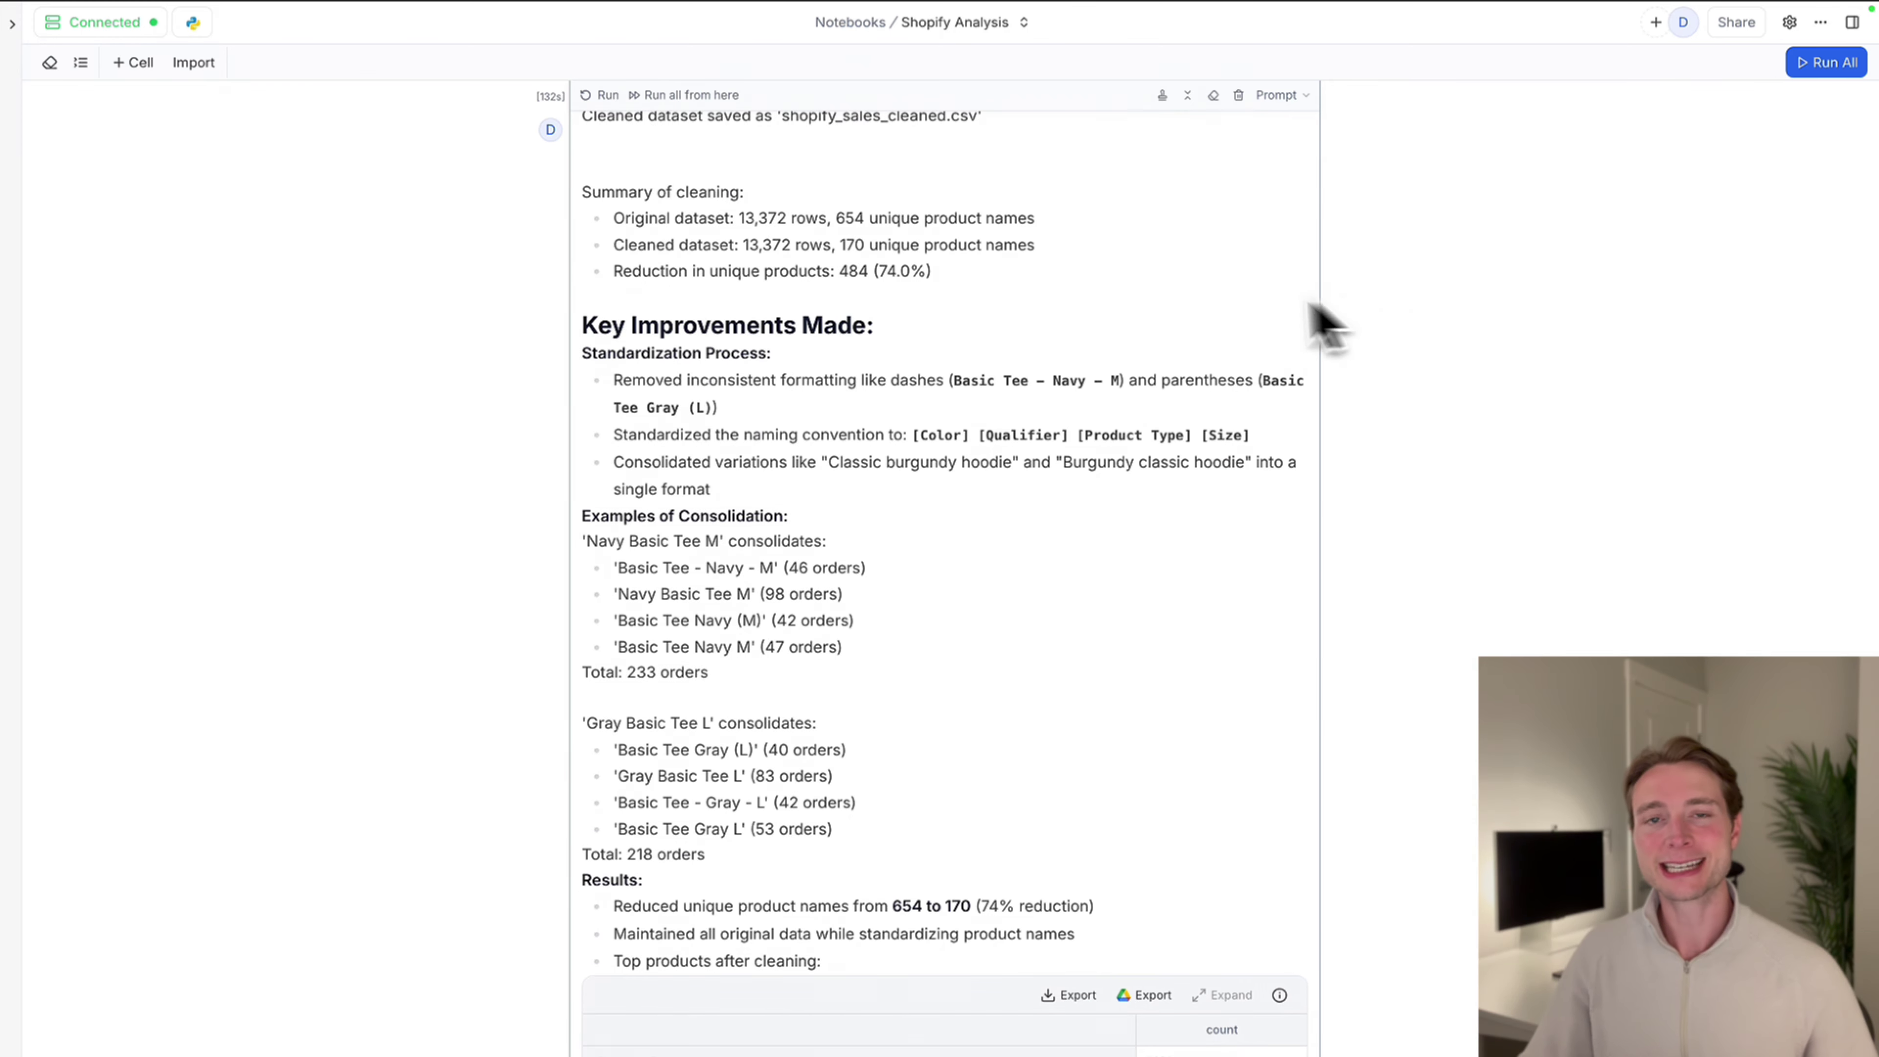
drag(831, 215, 1036, 222)
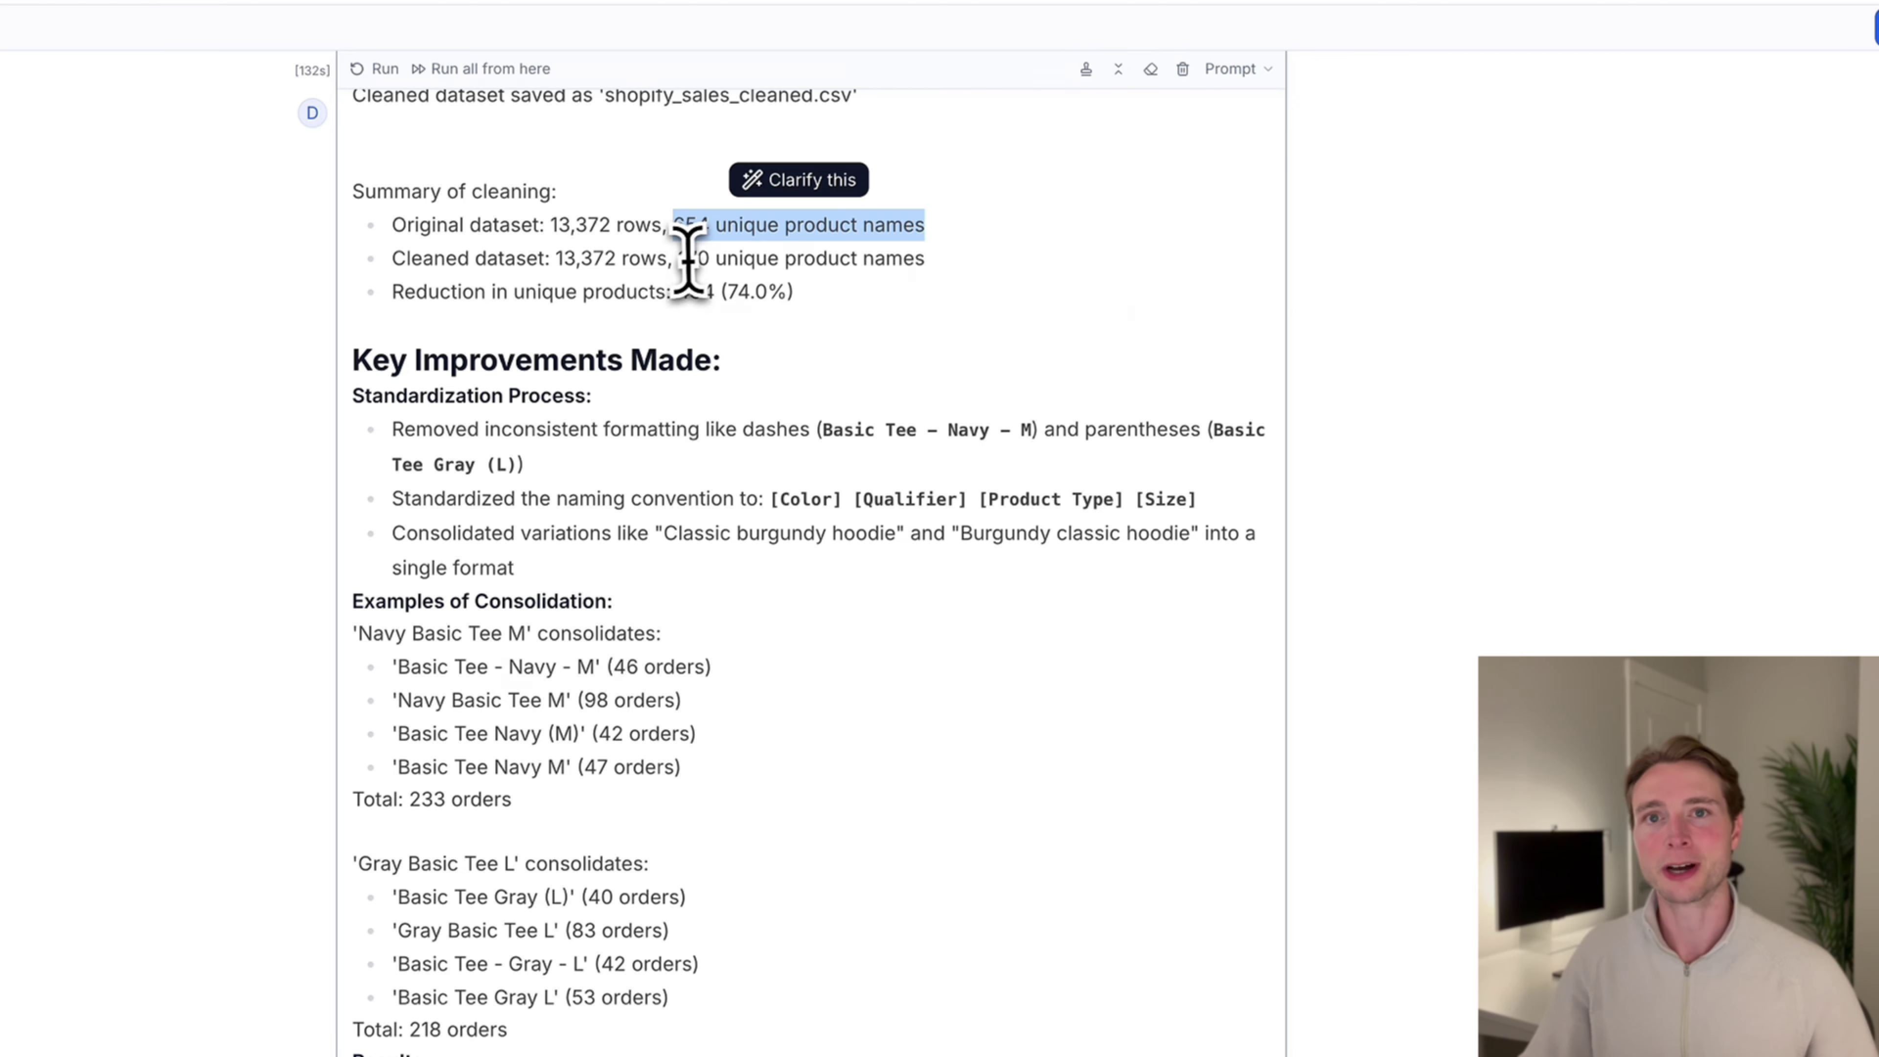
drag(679, 258, 930, 270)
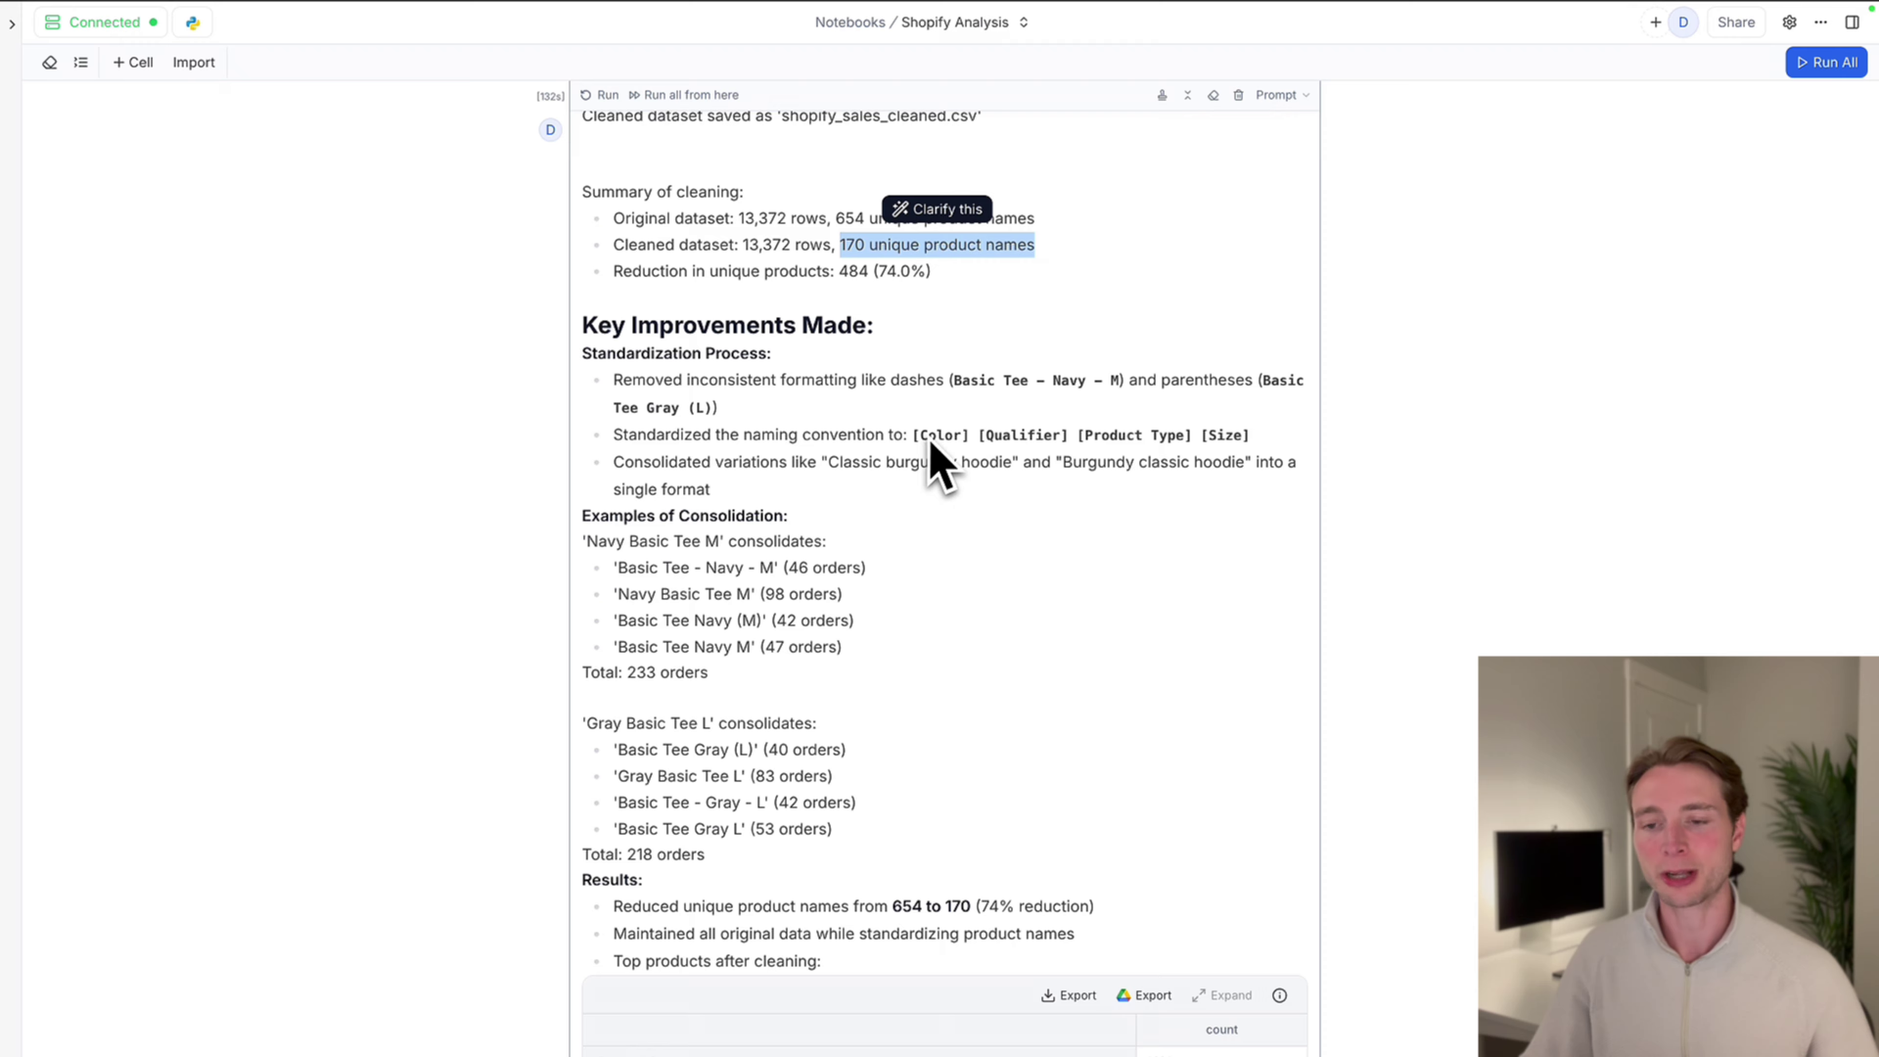
click(1313, 492)
scroll(1312, 493, down, 10)
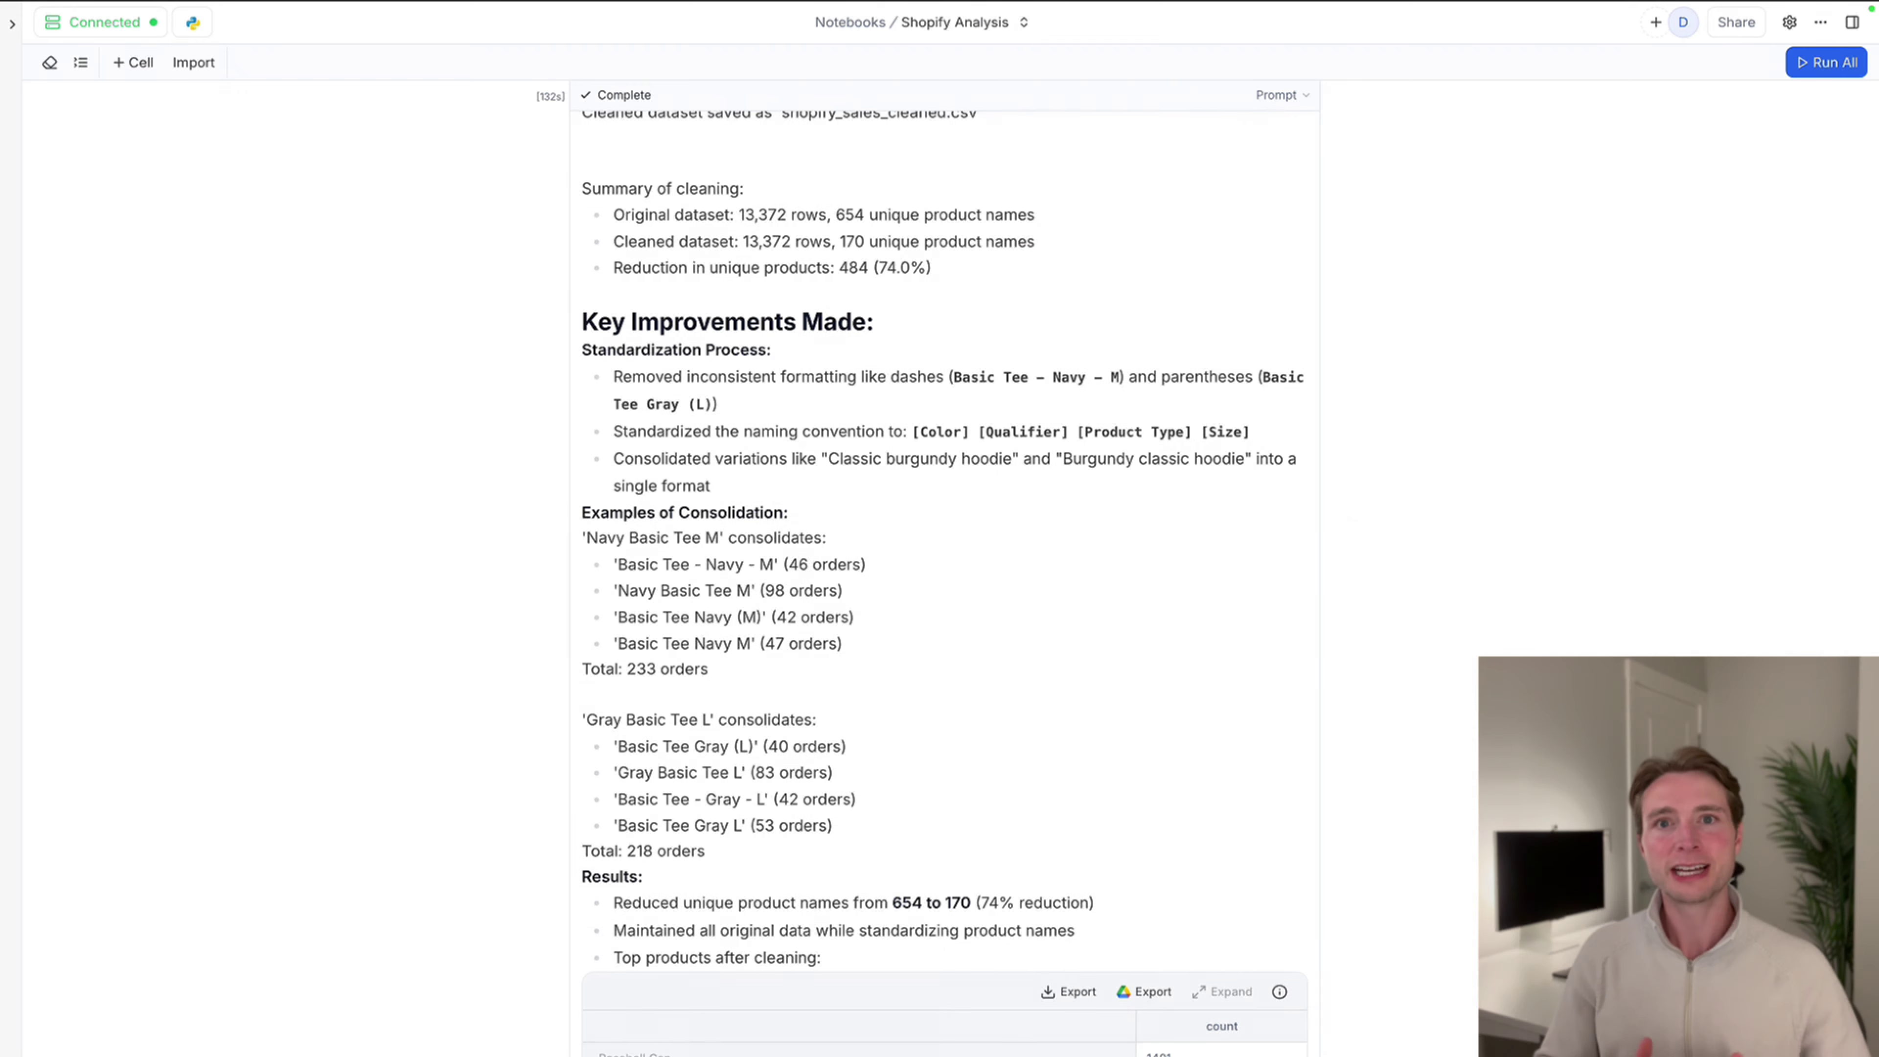
scroll(944, 518, down, 5)
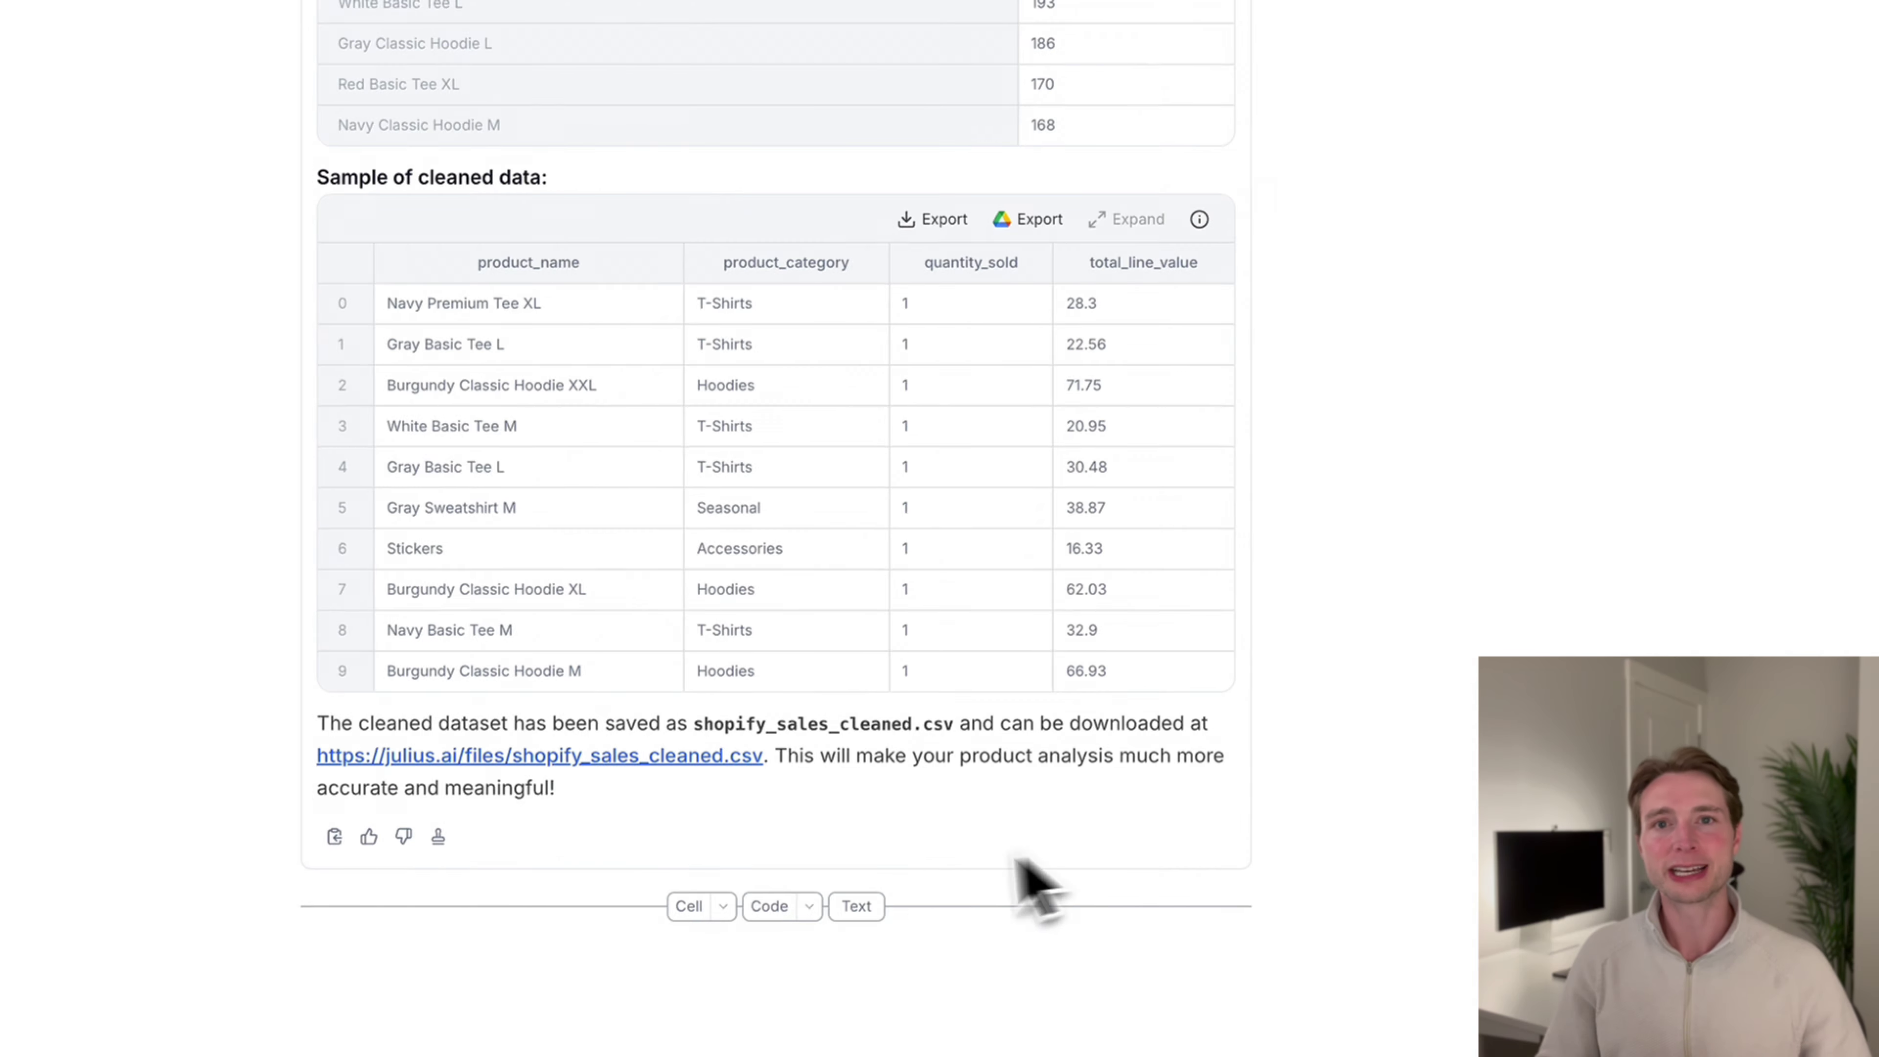
- Run "Analyze my sales trends over the past 18 months" in a new prompt cell and review the trend charts and seasonal revenue
click(876, 937)
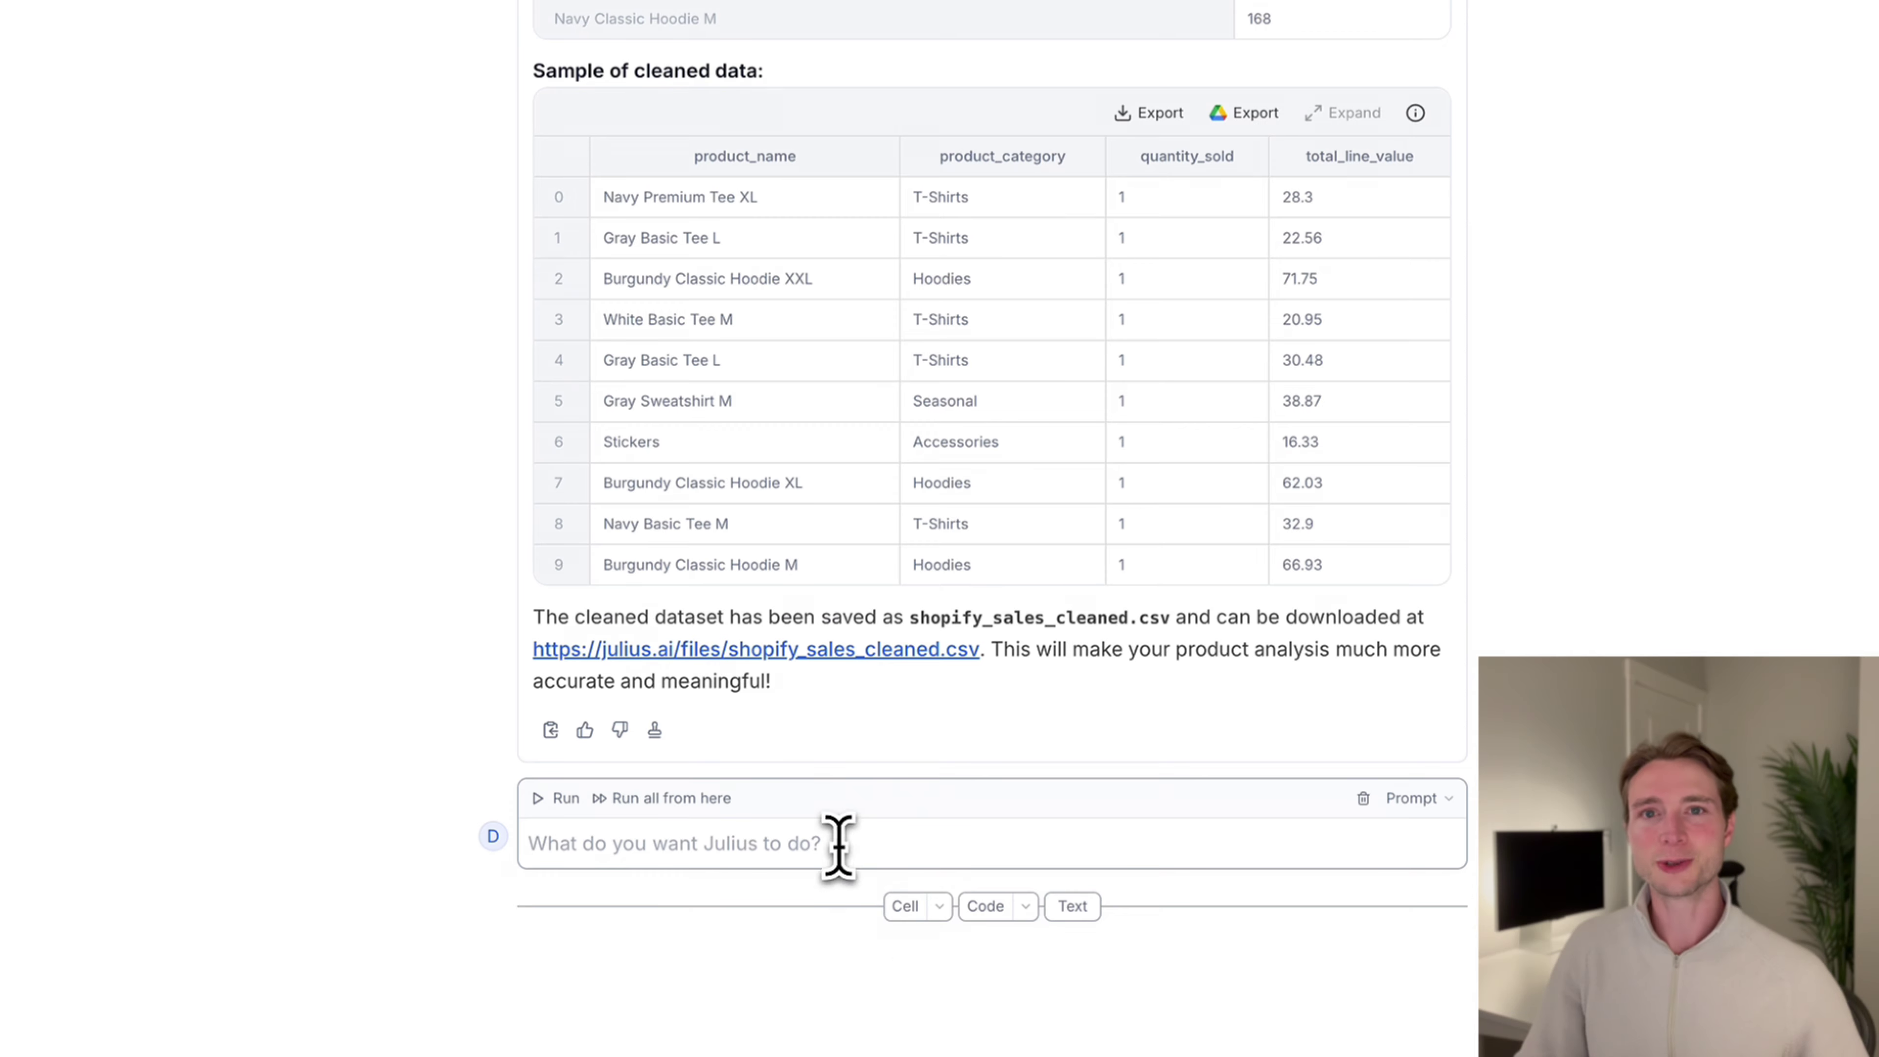
text(Analyze my sales trends over the past 18 months)
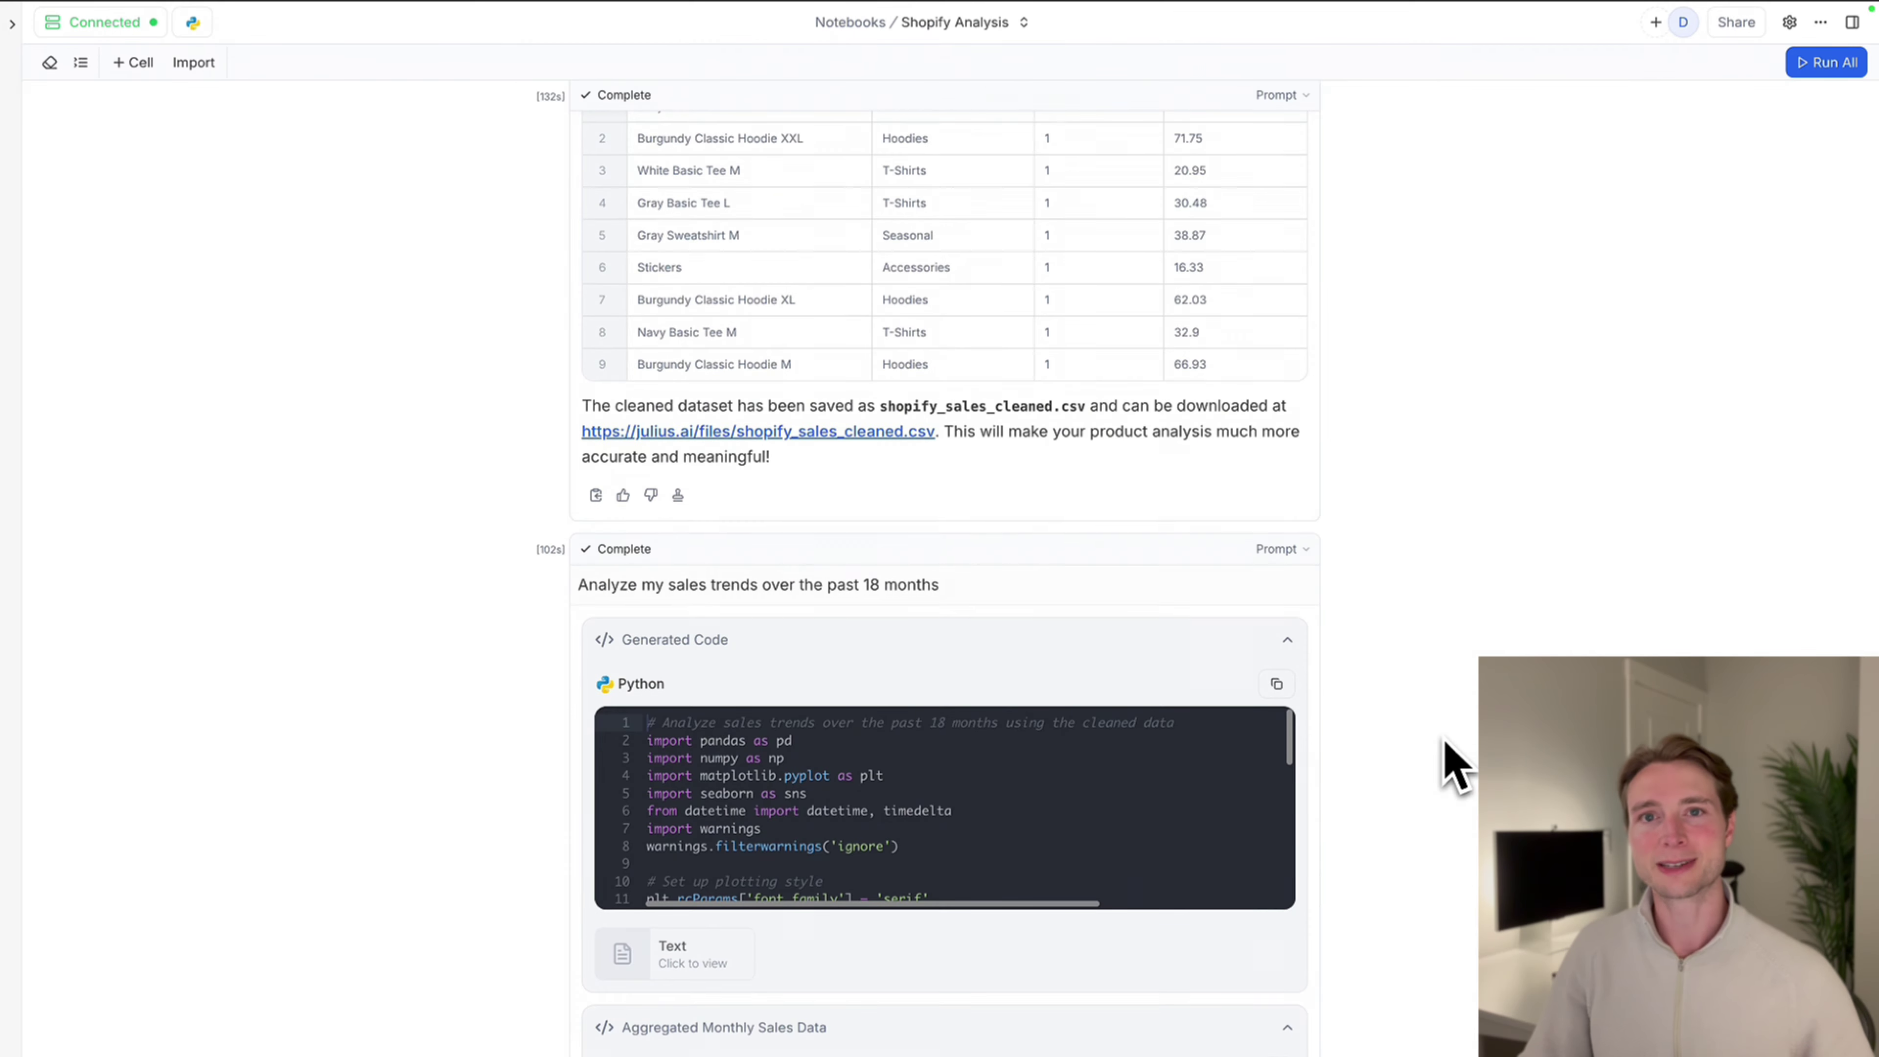
scroll(1446, 770, down, 10)
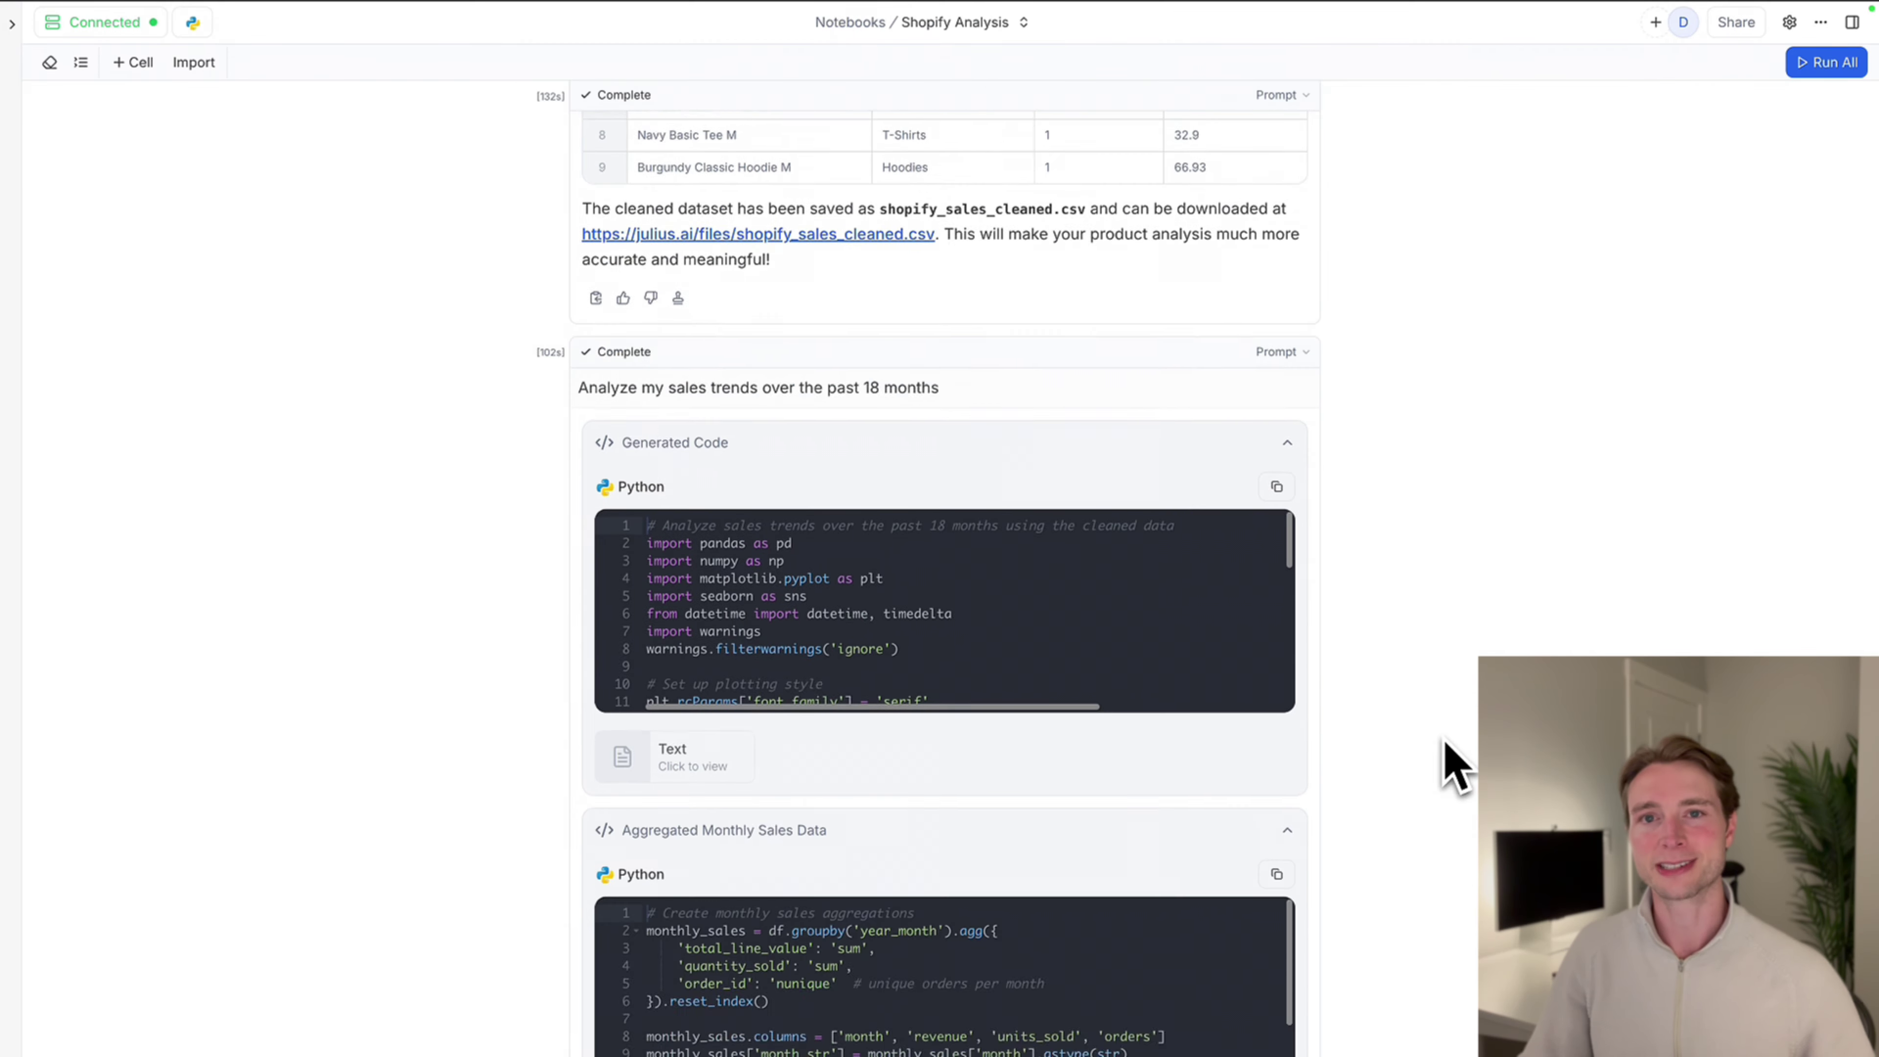
scroll(1451, 781, down, 7)
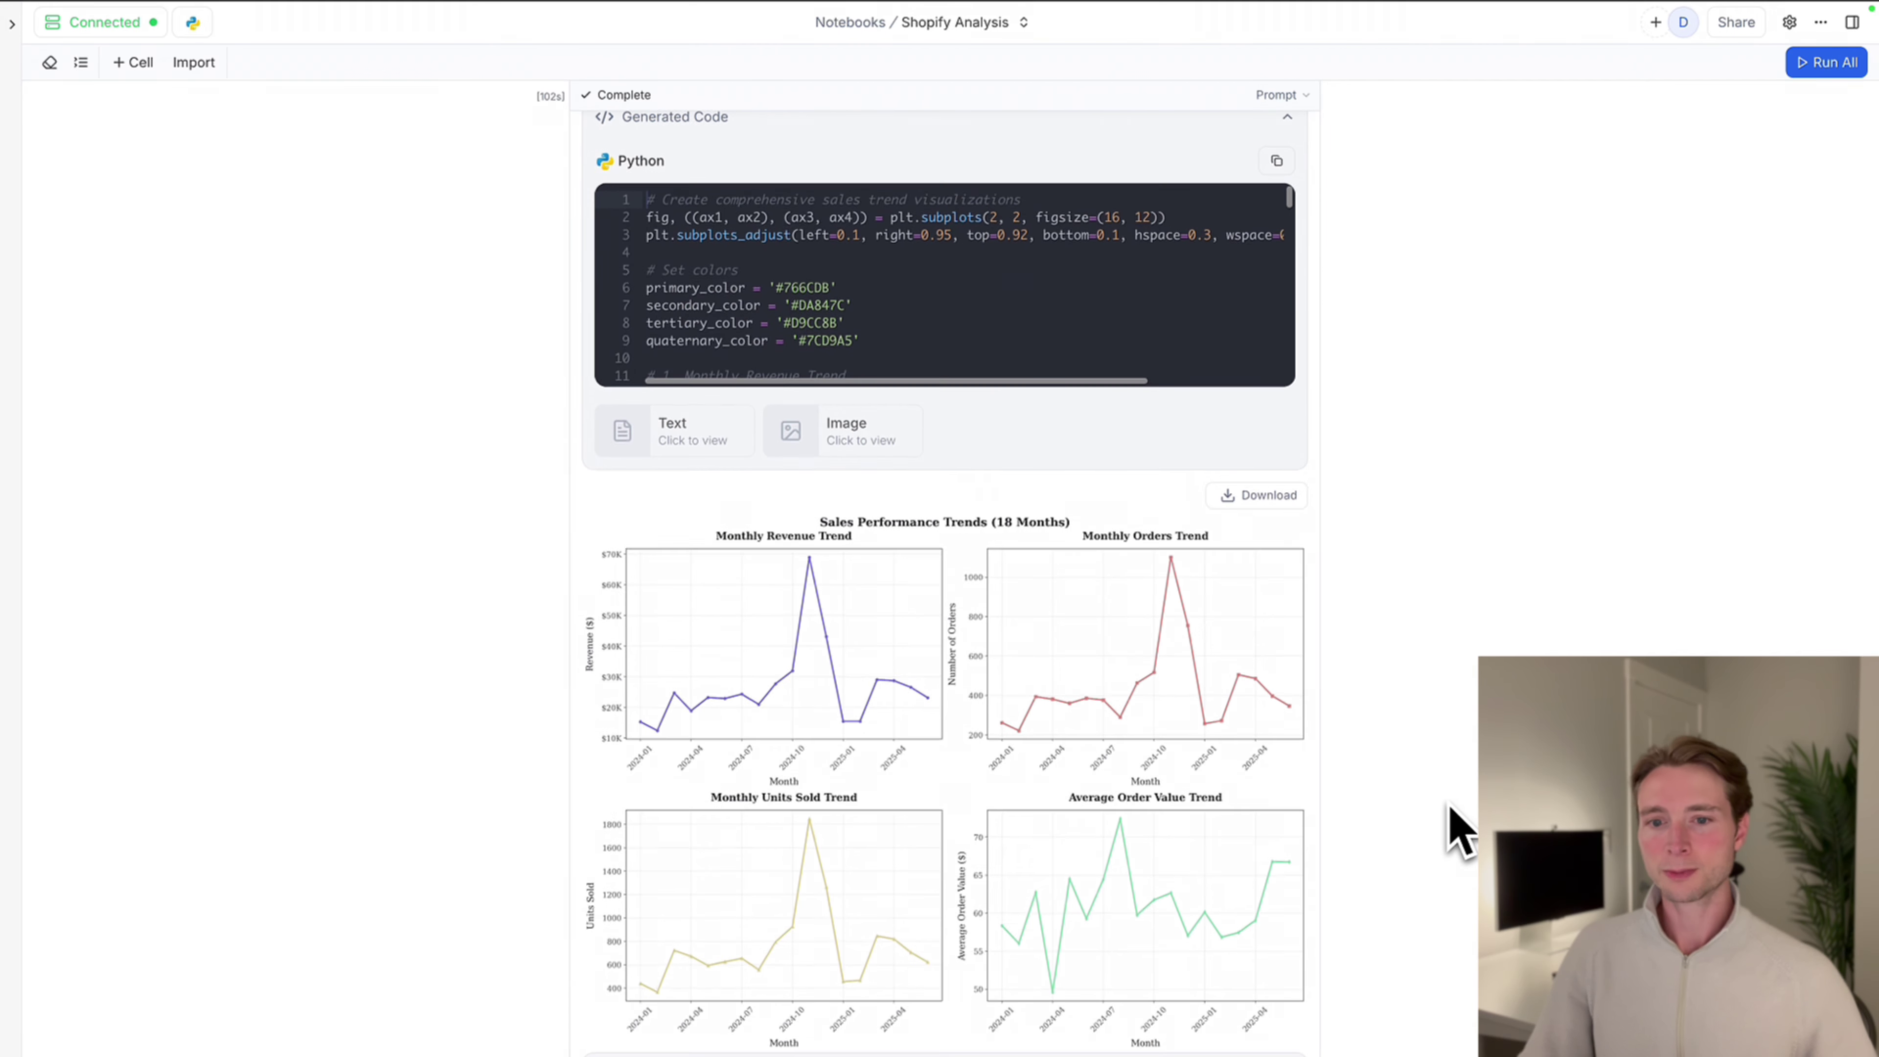
scroll(1453, 833, down, 1)
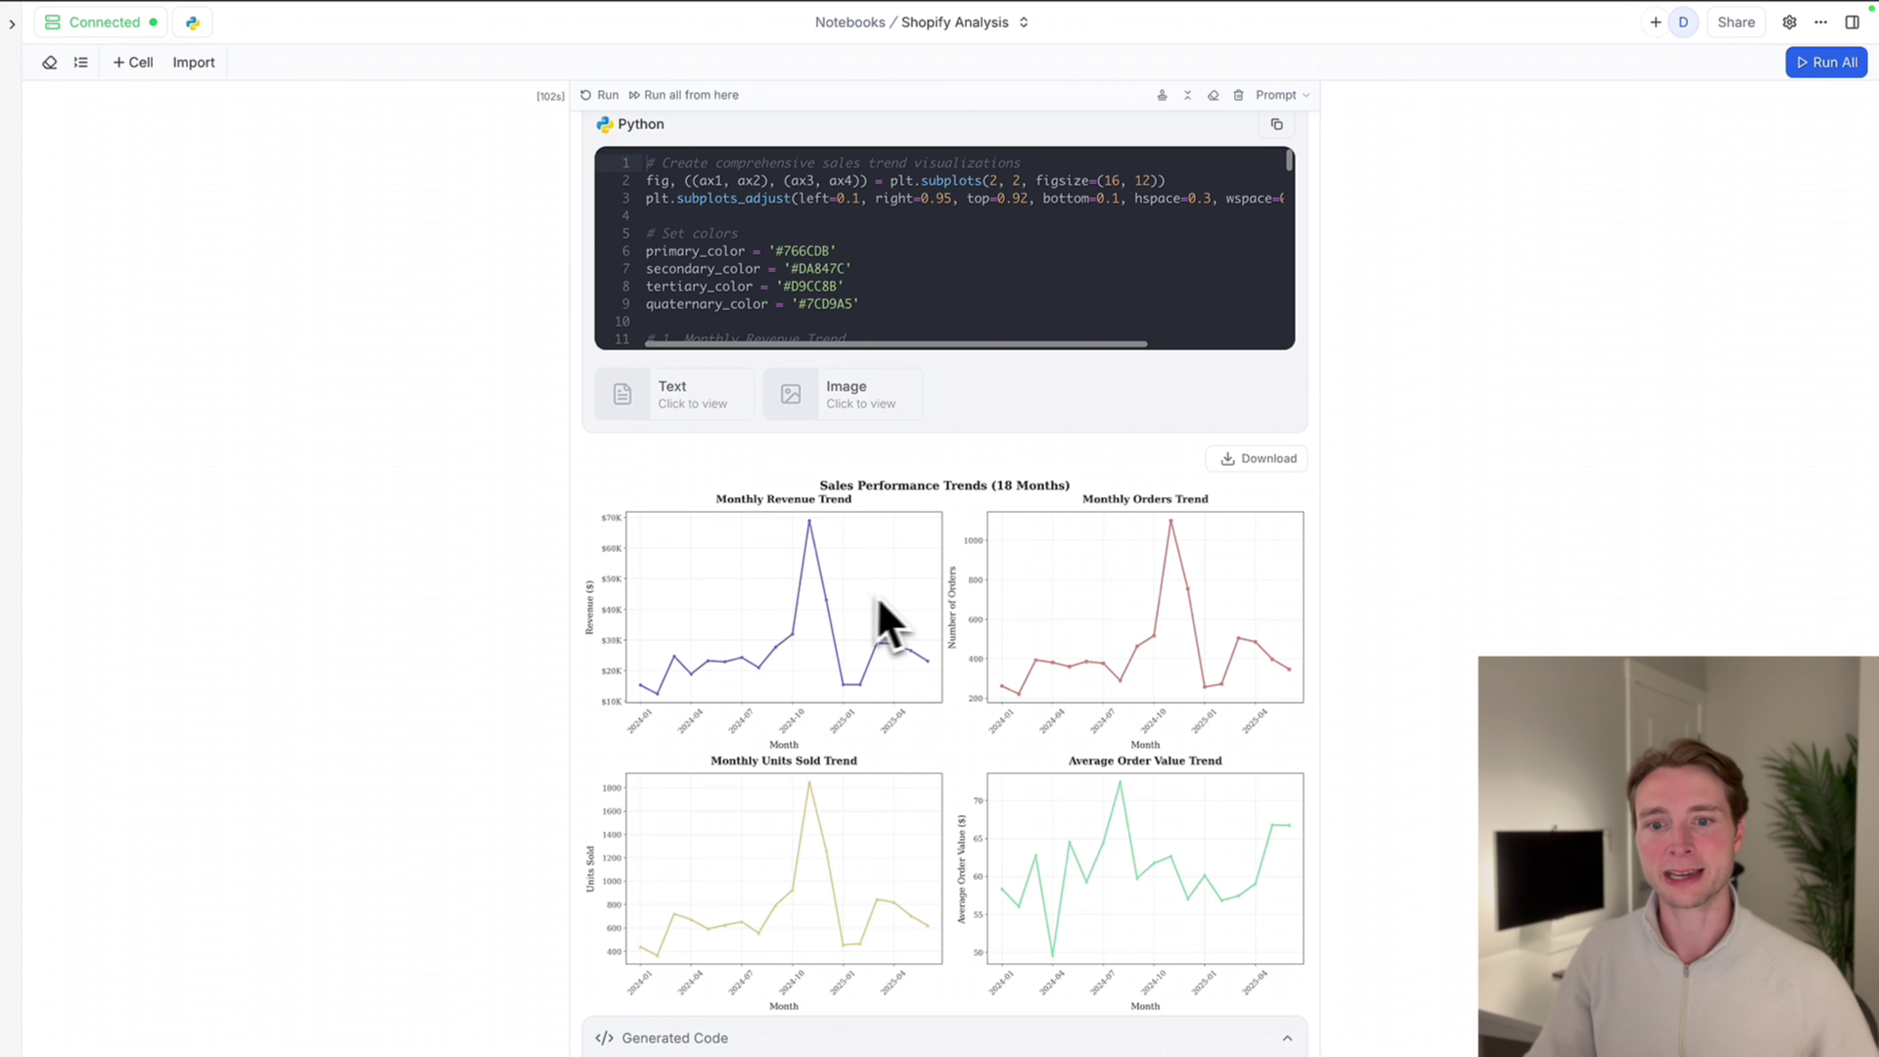
scroll(880, 620, down, 15)
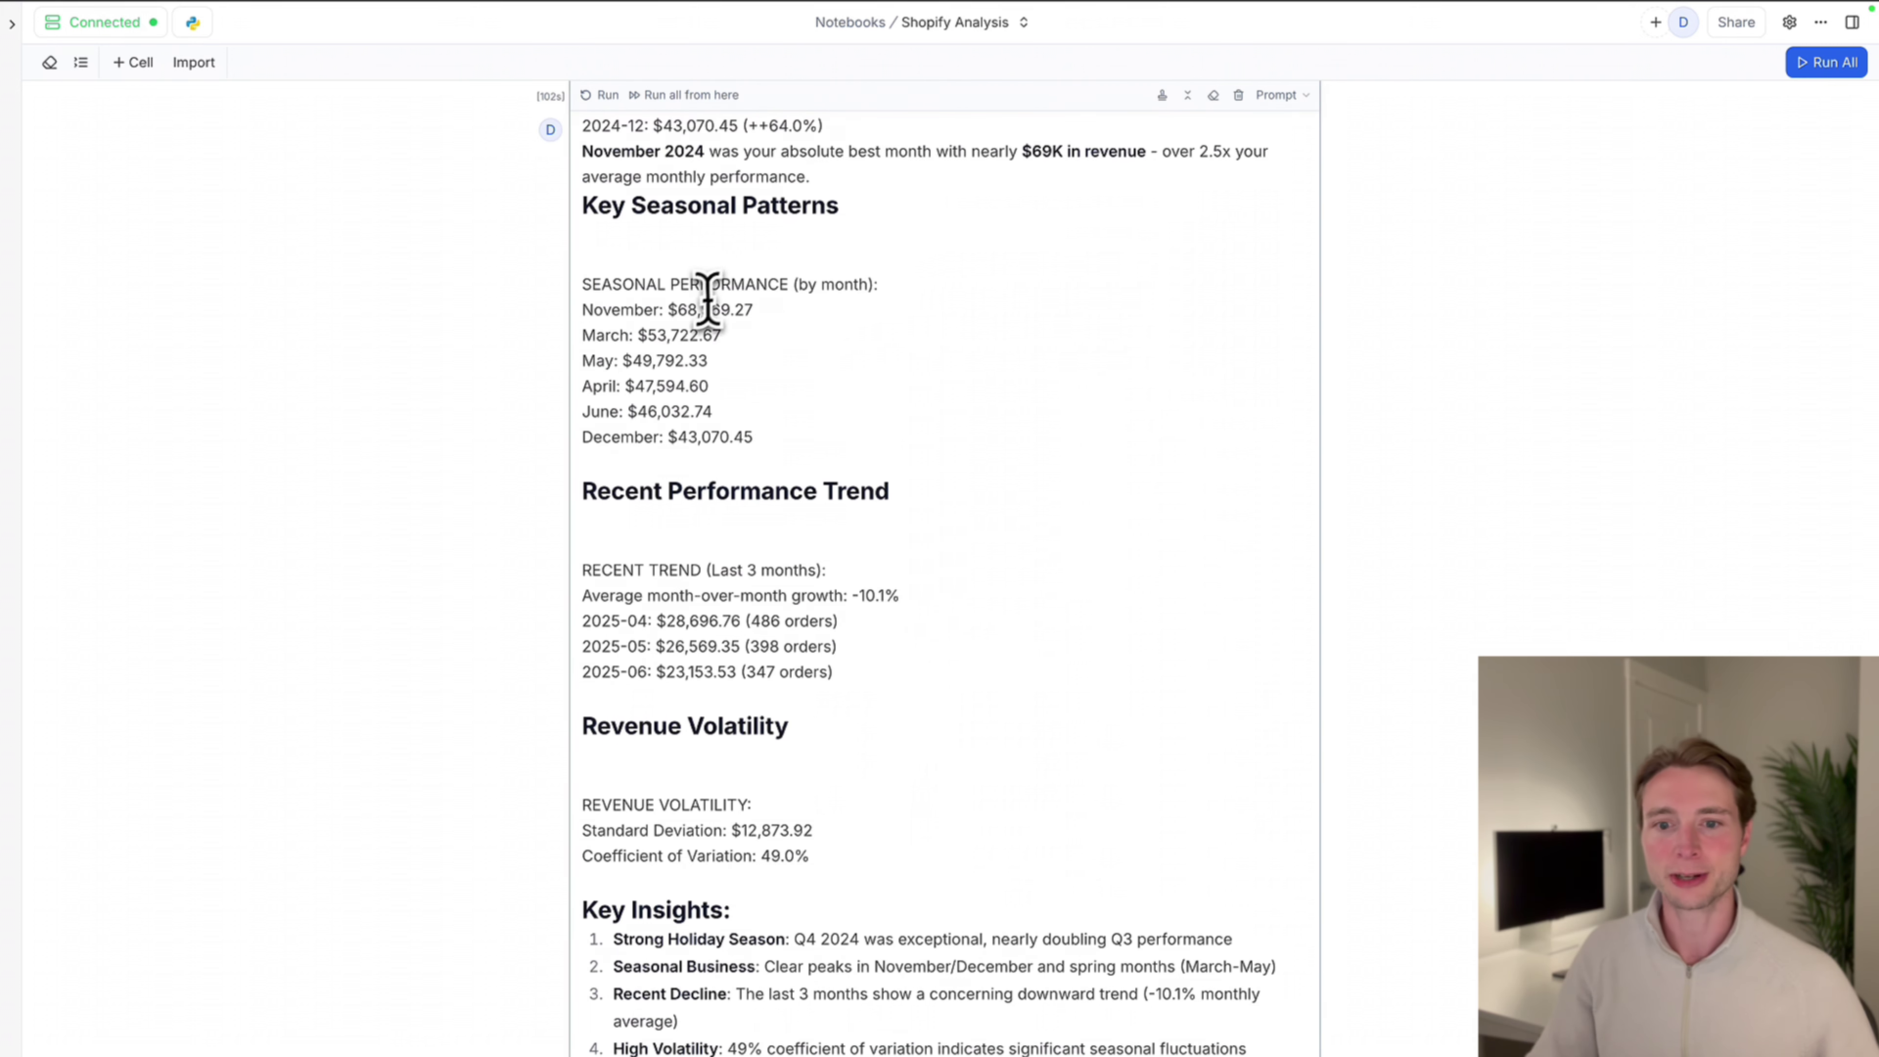
drag(753, 309, 722, 354)
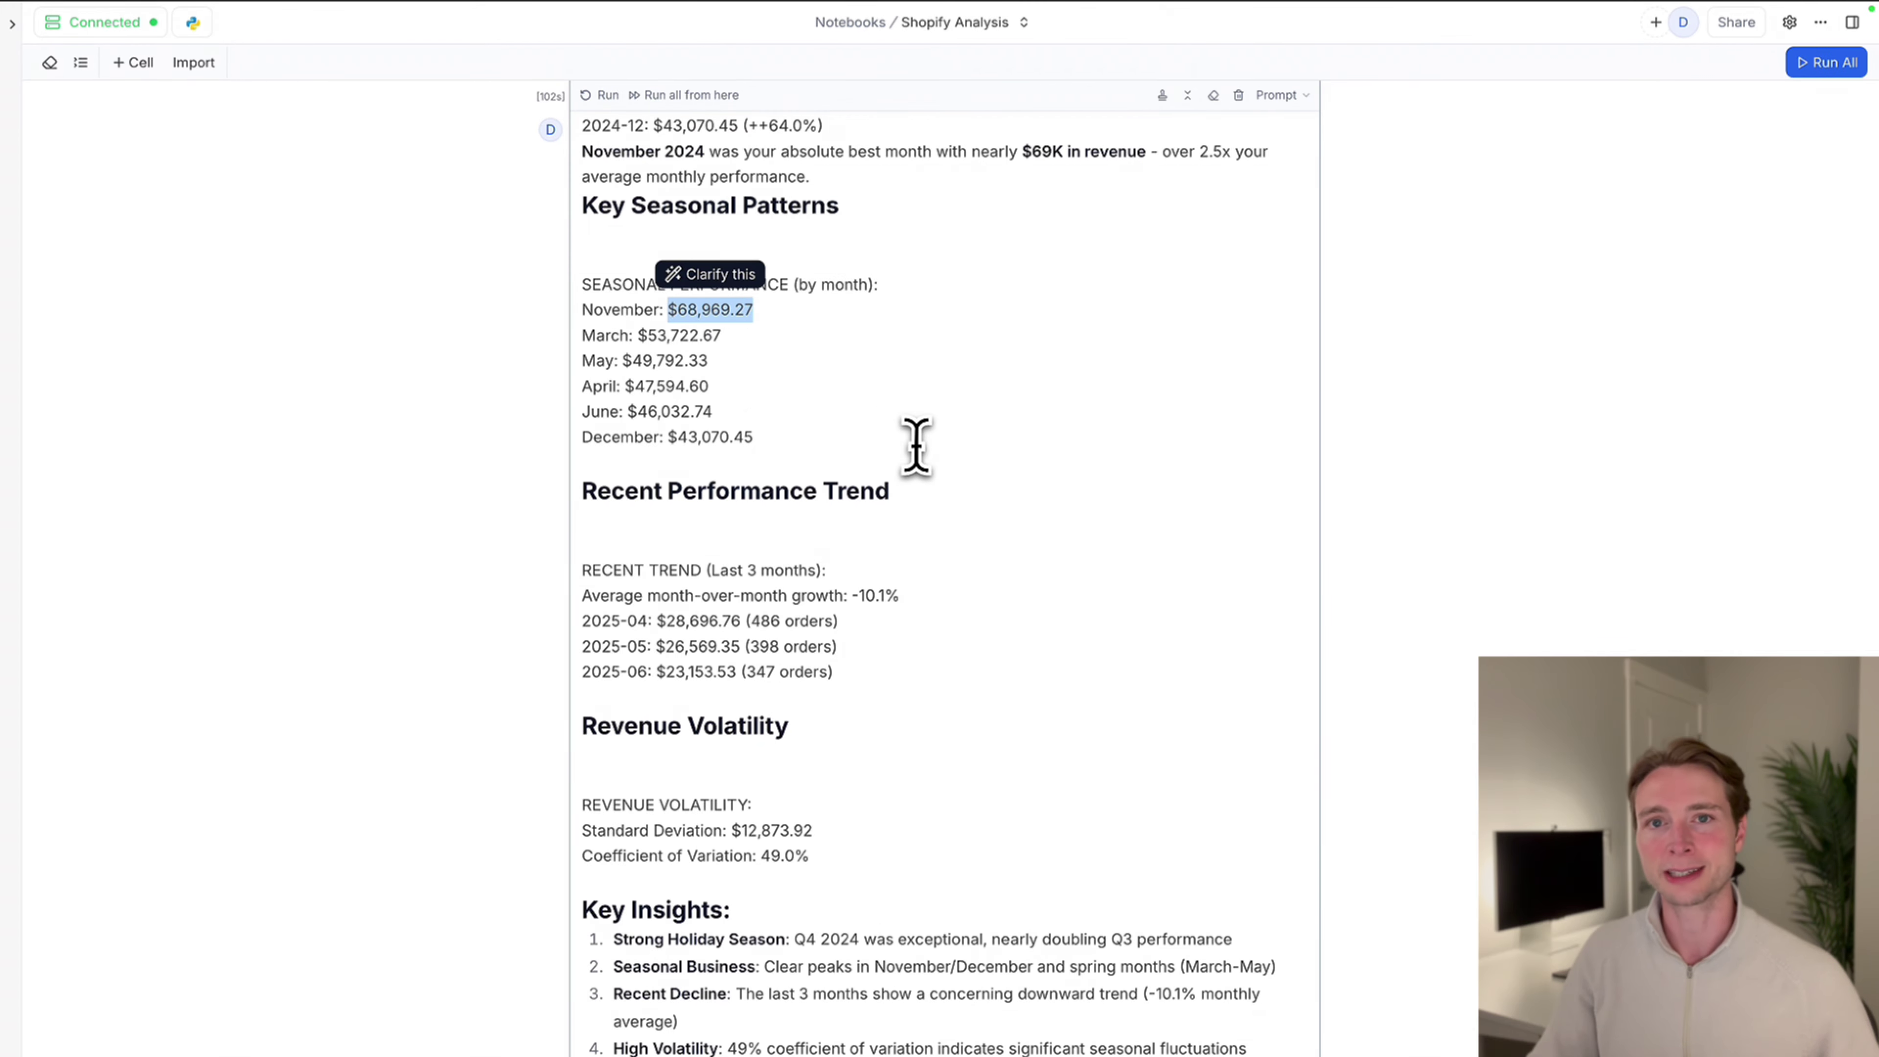
scroll(1043, 530, down, 1)
scroll(1043, 529, down, 5)
- Run "Create a 6 month inventory forecast. How many units should I order each month?" in a new prompt cell and review the ordering plan
click(877, 936)
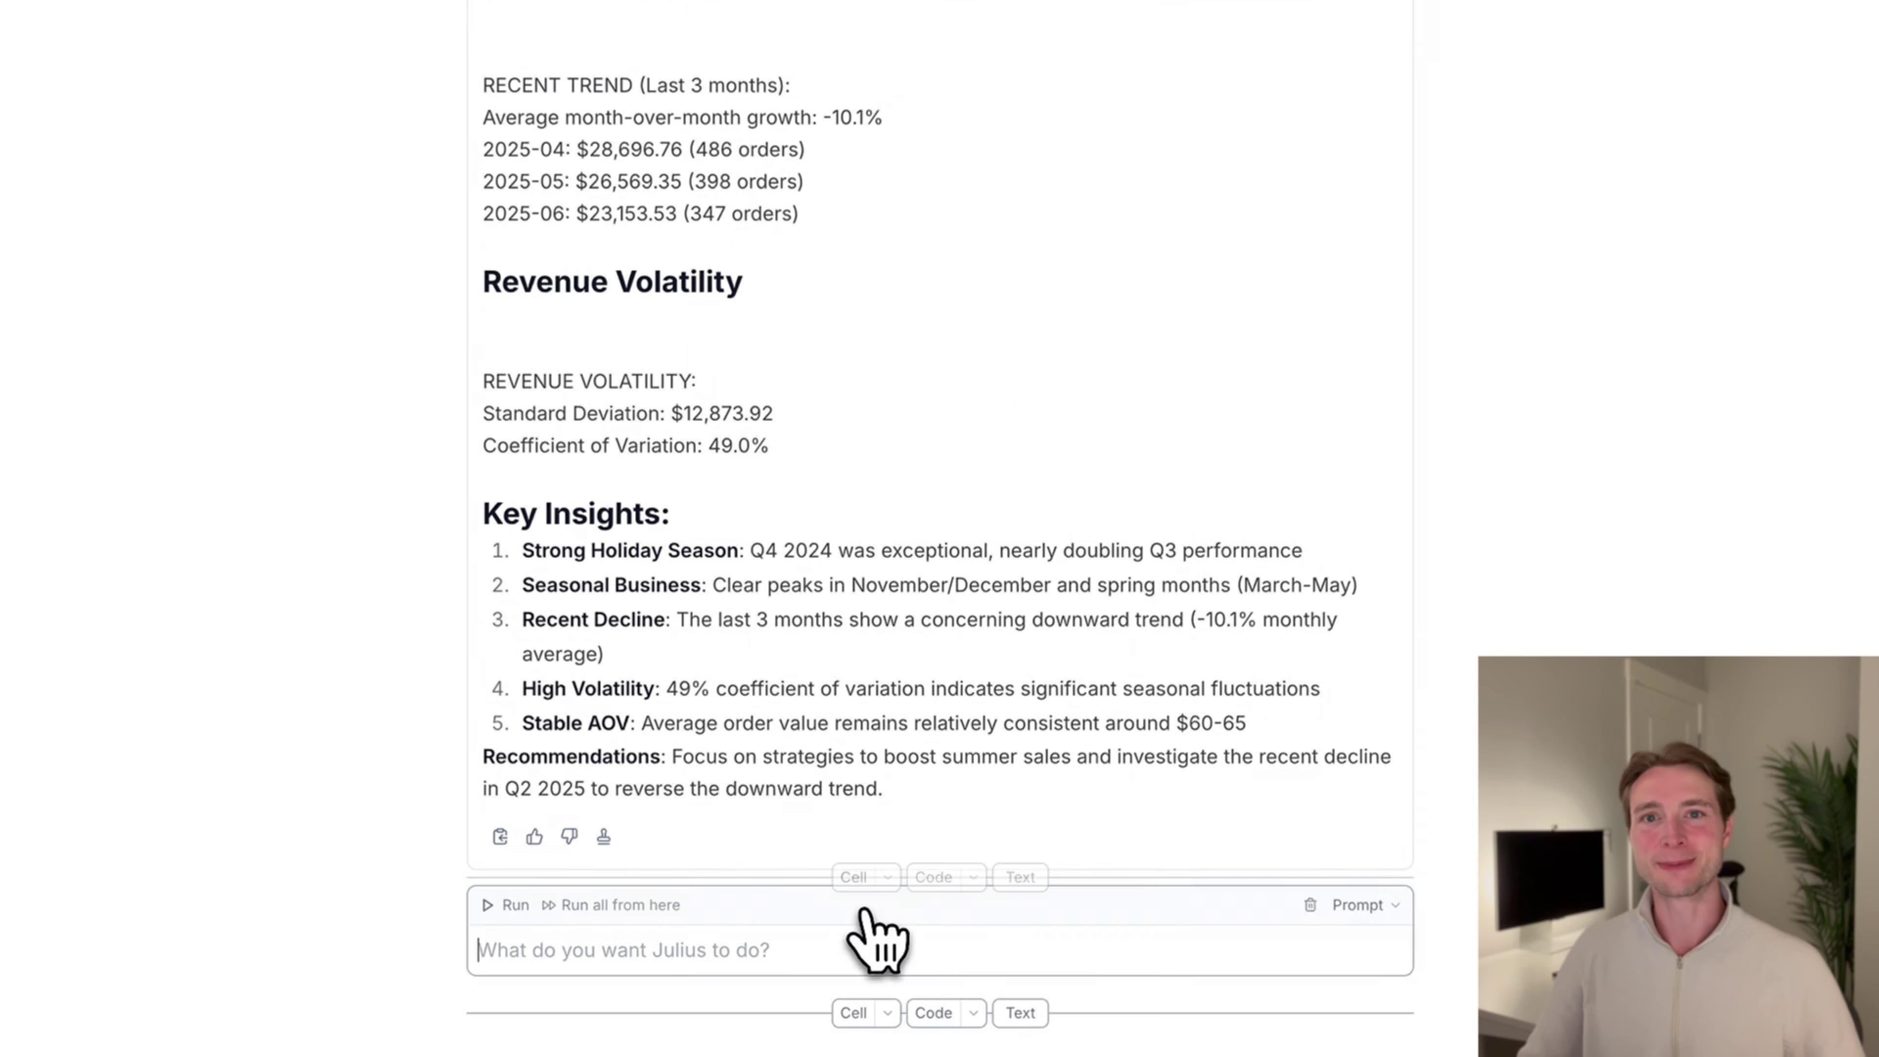
text(Create a 6 month inventory forecast. How many units should I order each month?)
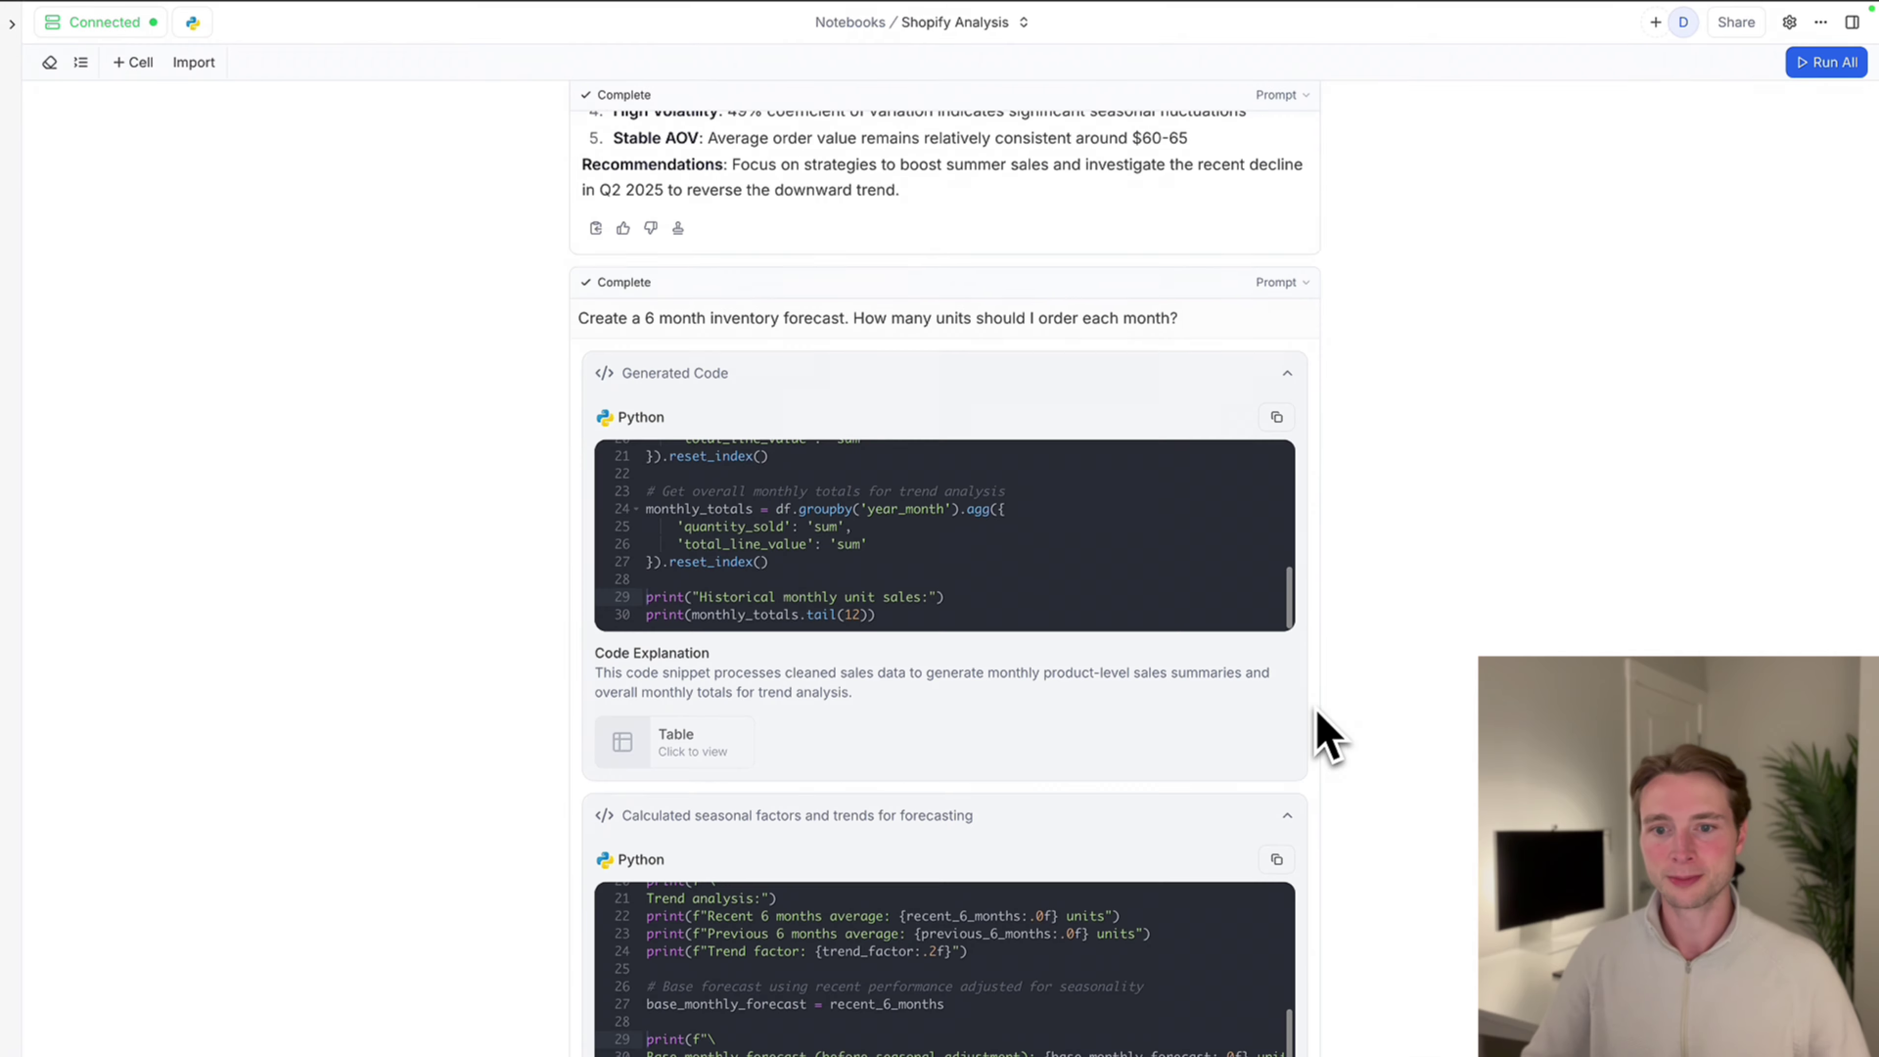
scroll(1324, 732, down, 10)
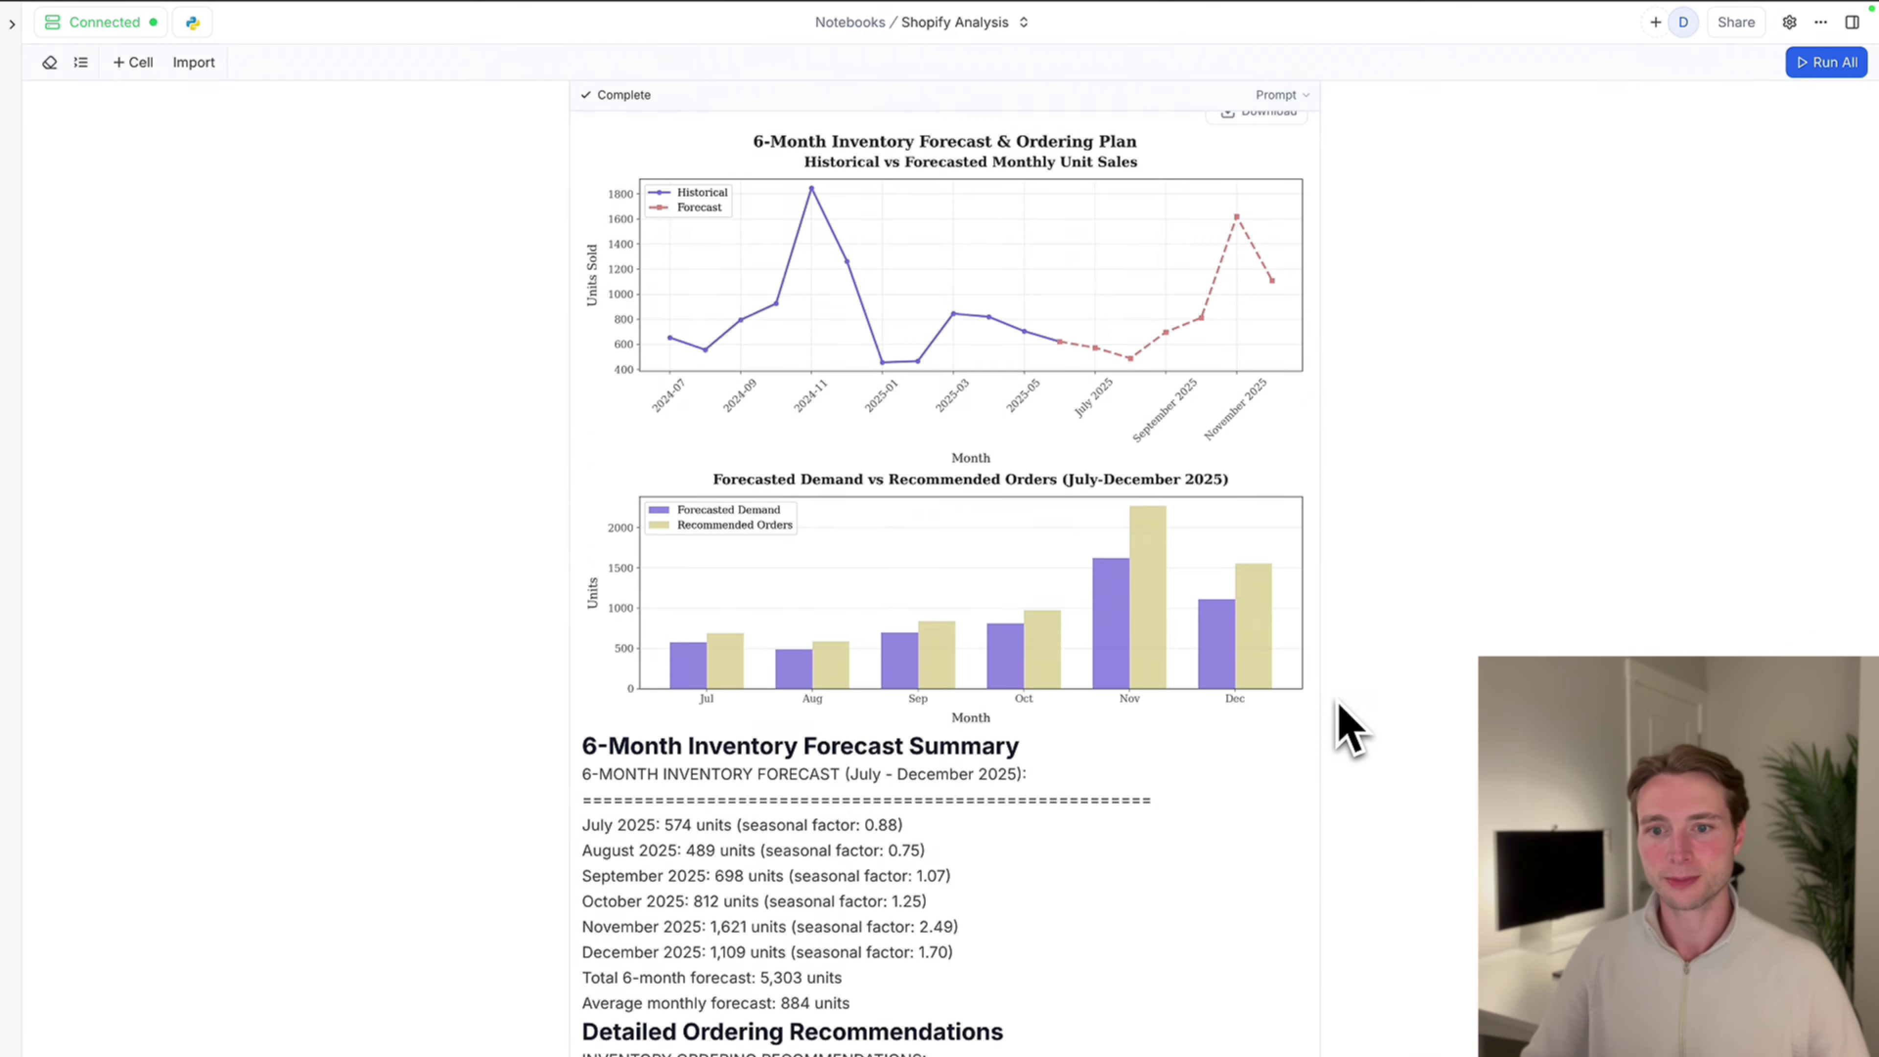
scroll(1349, 729, up, 1)
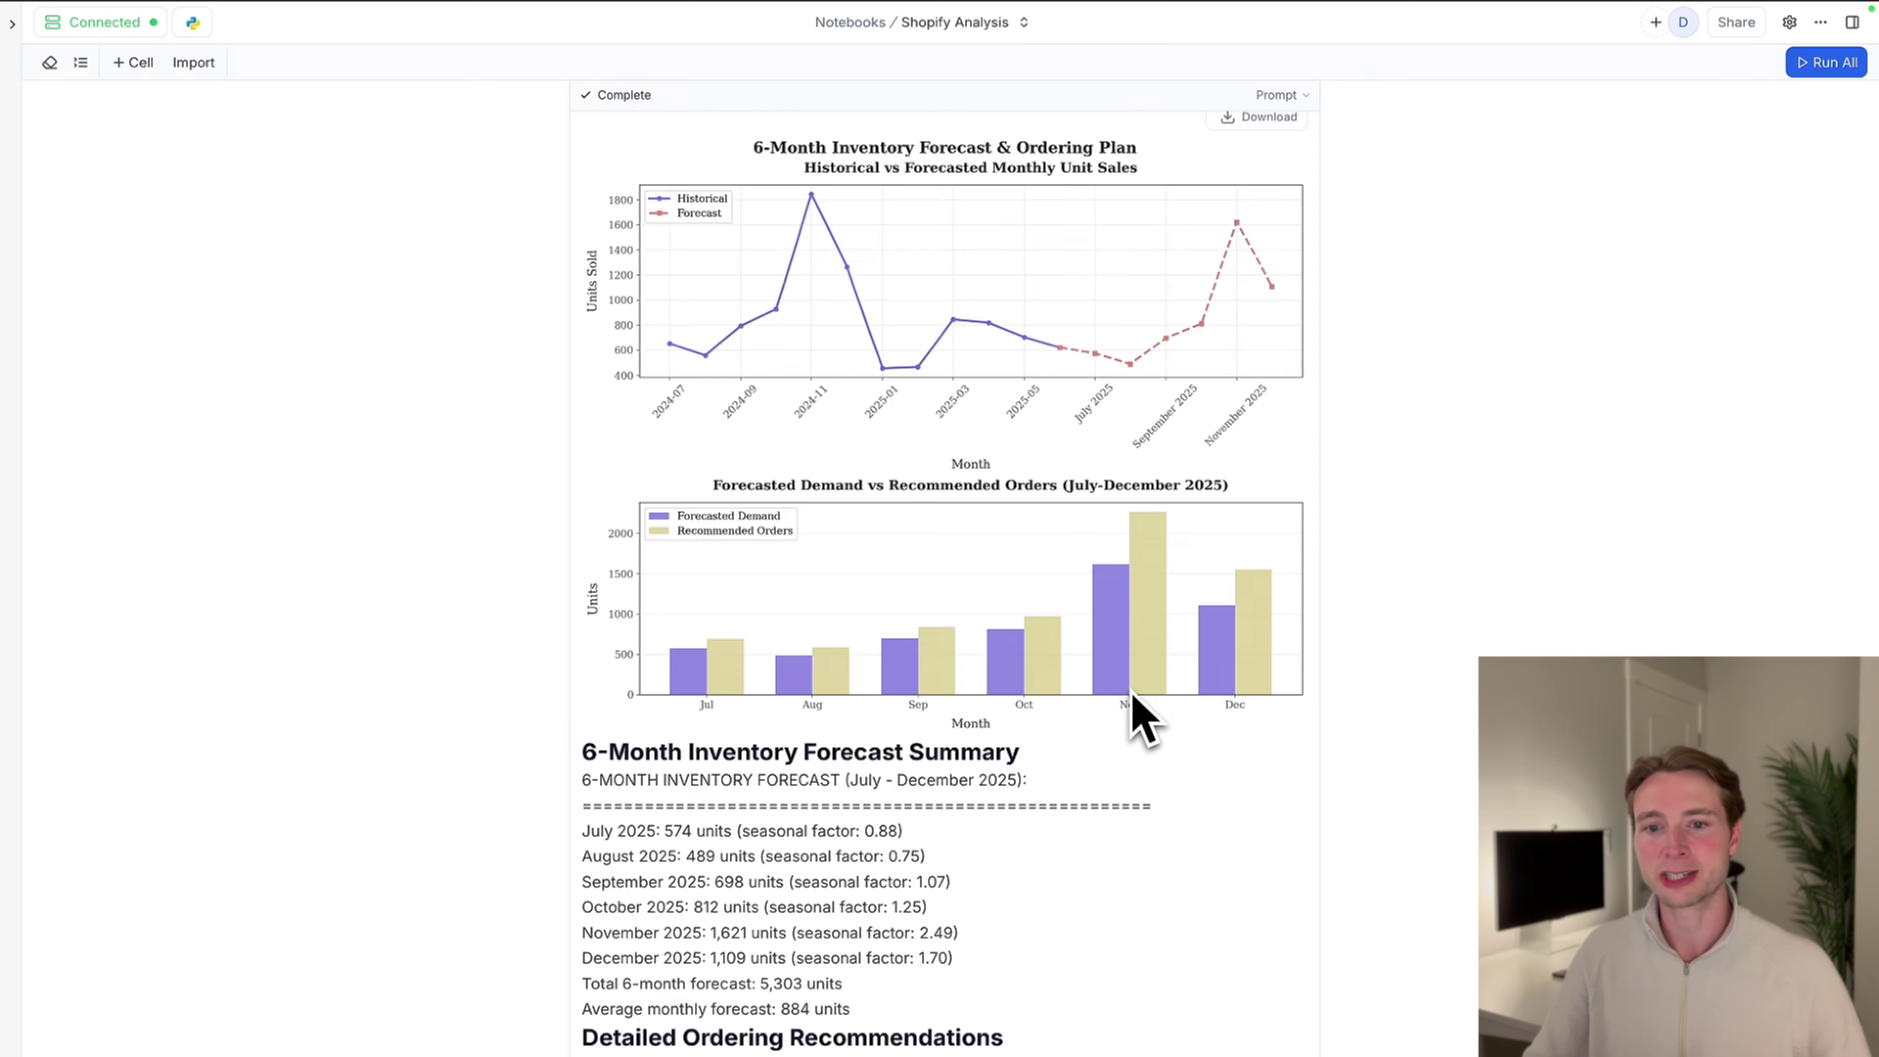
scroll(1132, 711, down, 9)
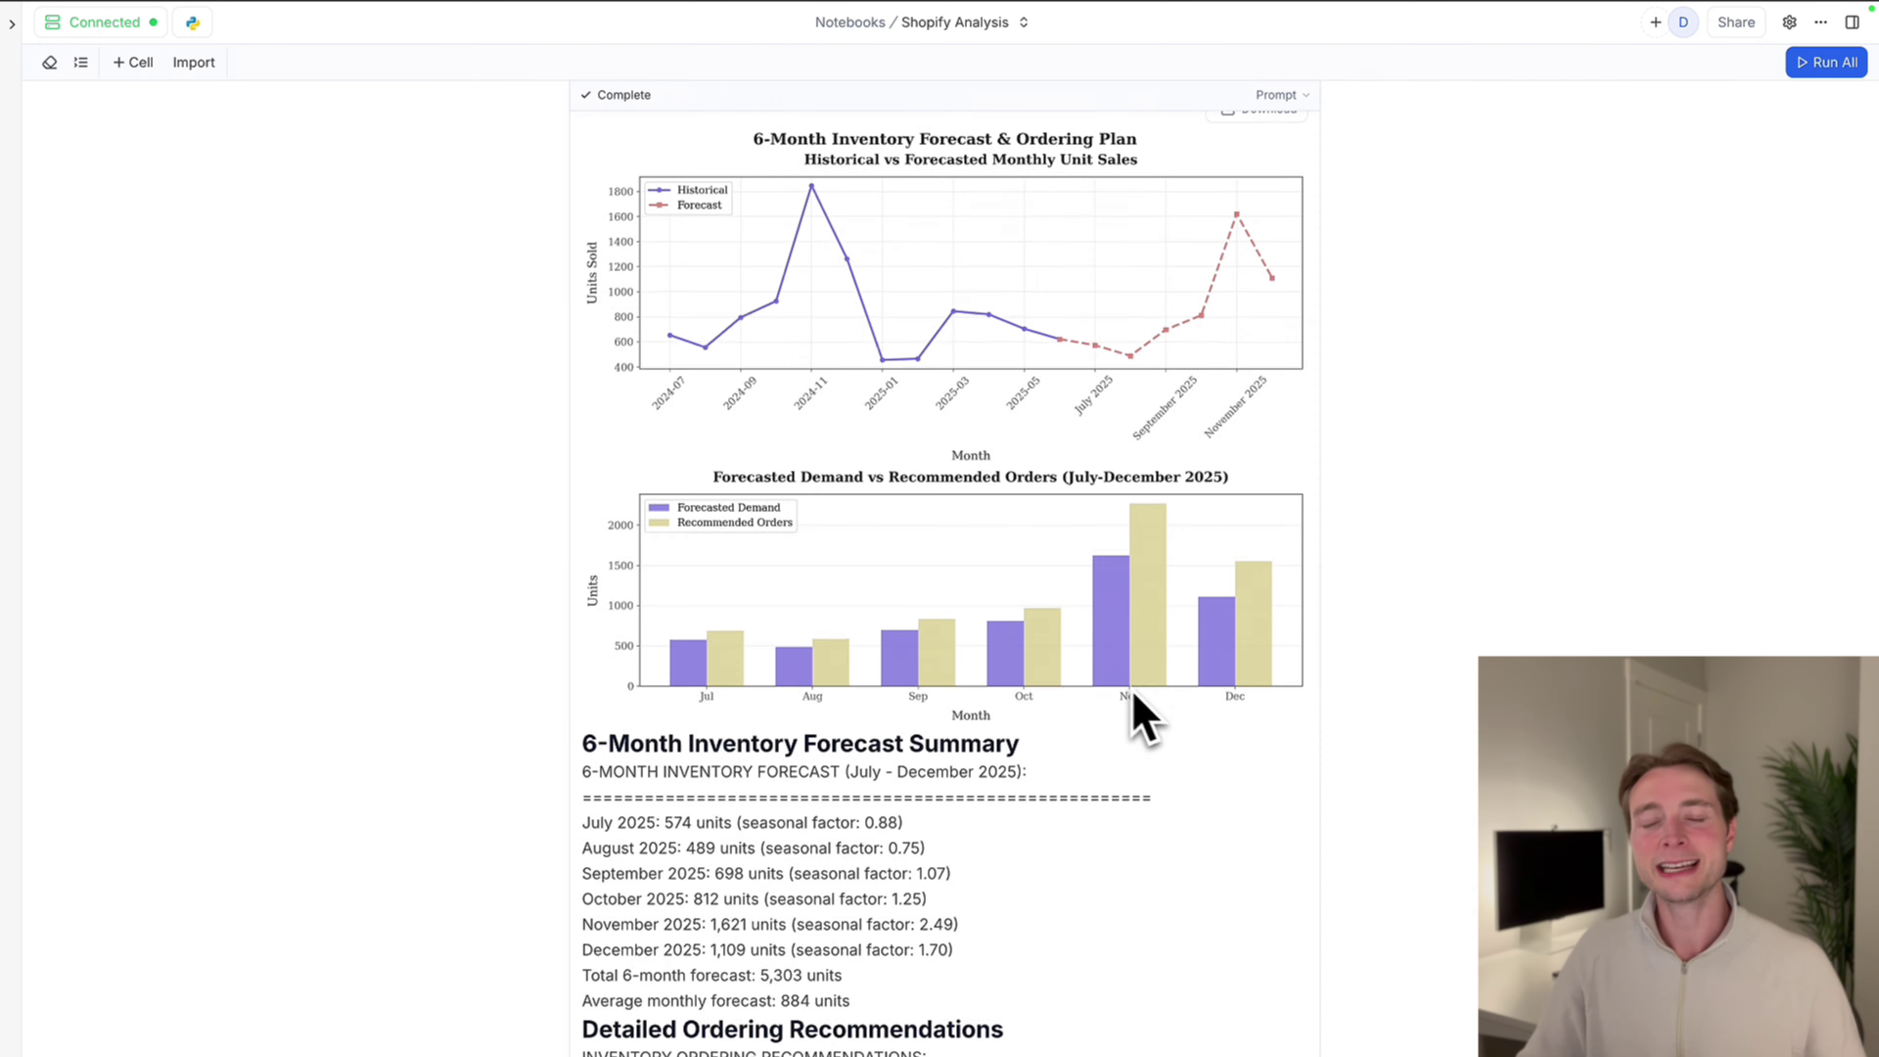
scroll(1255, 759, down, 2)
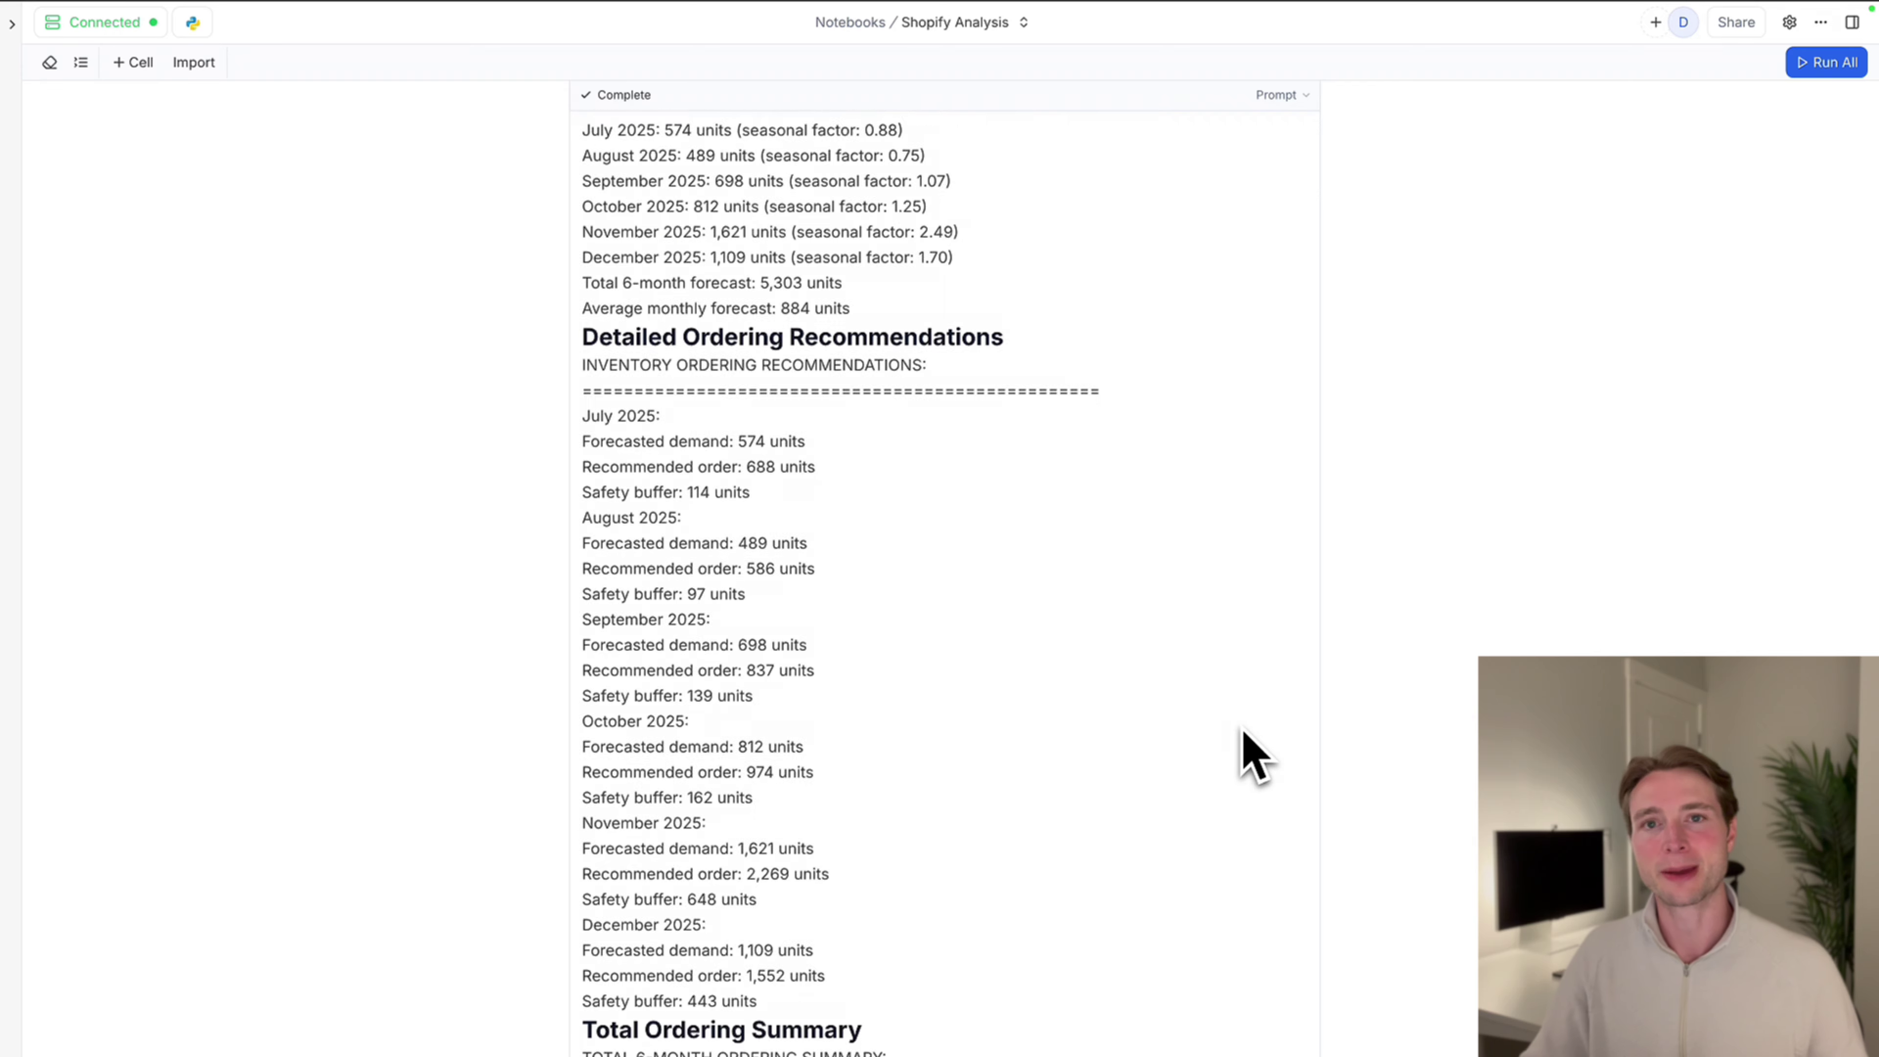
scroll(1255, 758, down, 12)
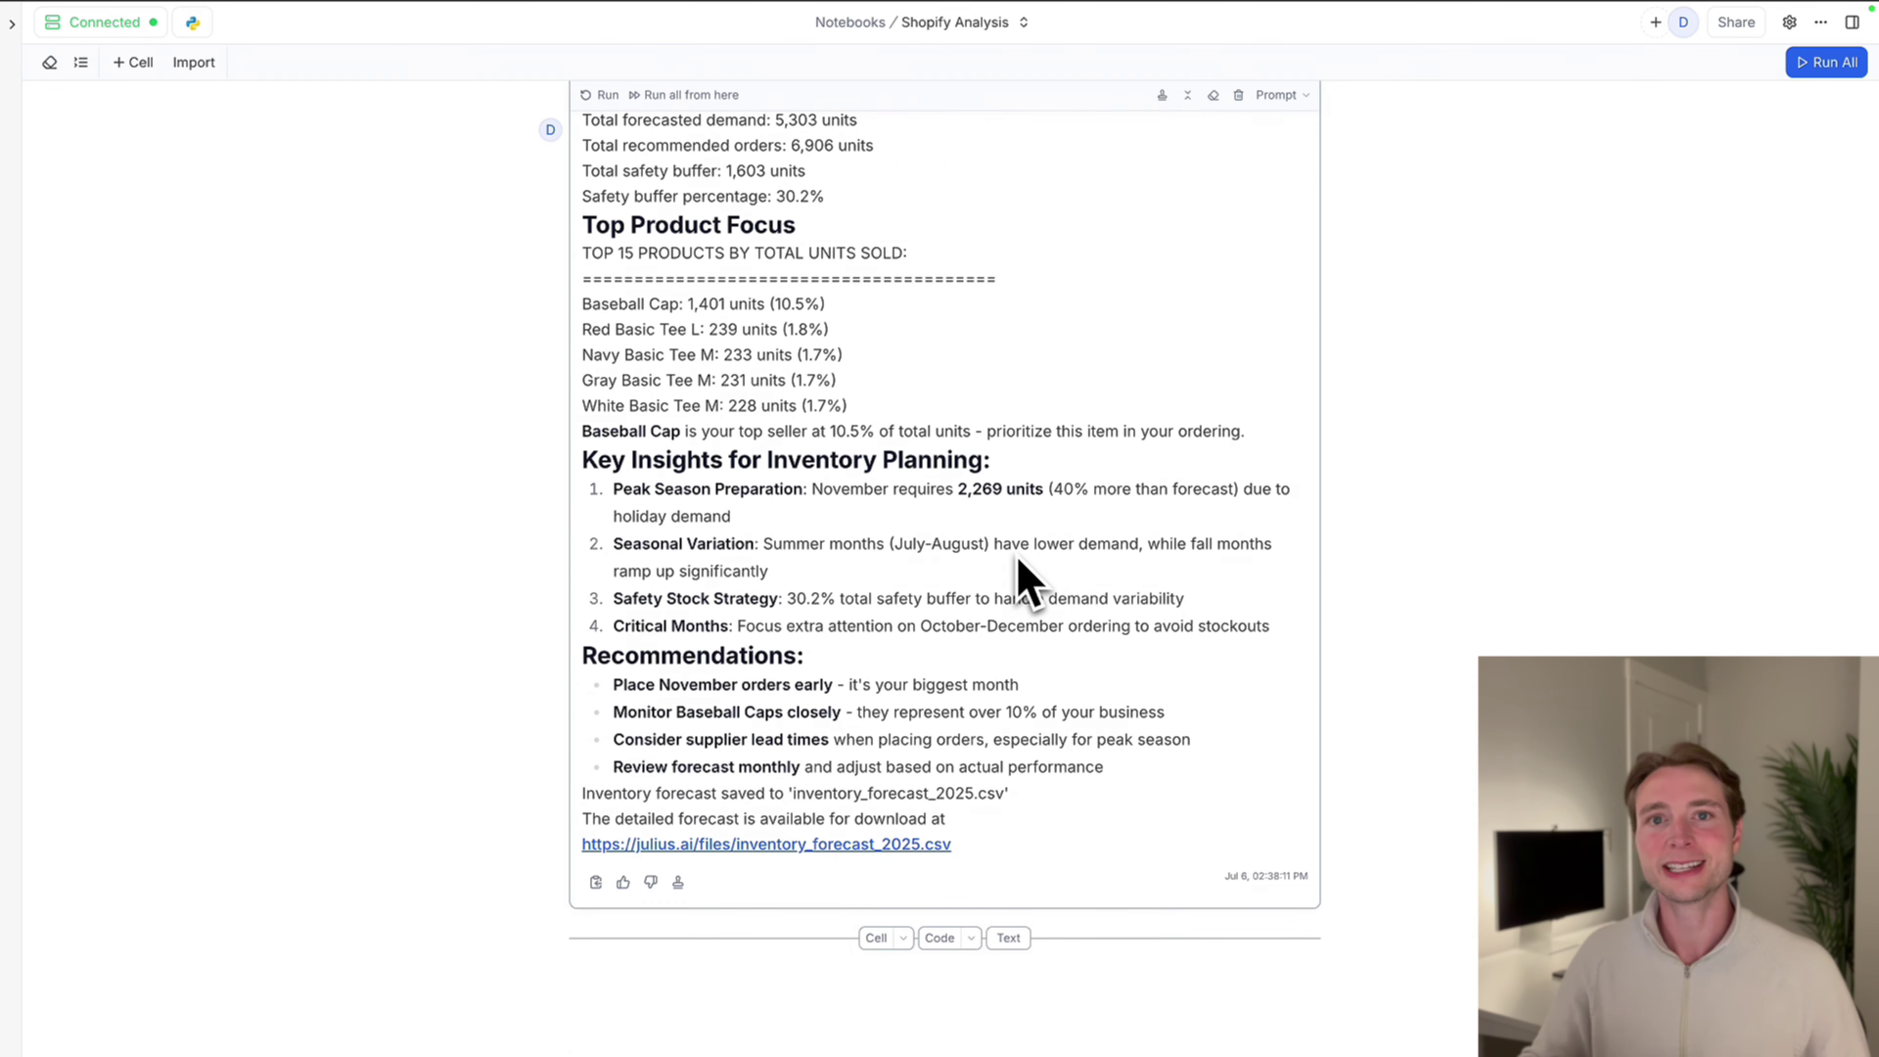
- Run "What happens if our supplier has a 3 week delay in October?" in a new prompt cell and review the impact and takeaways
click(876, 937)
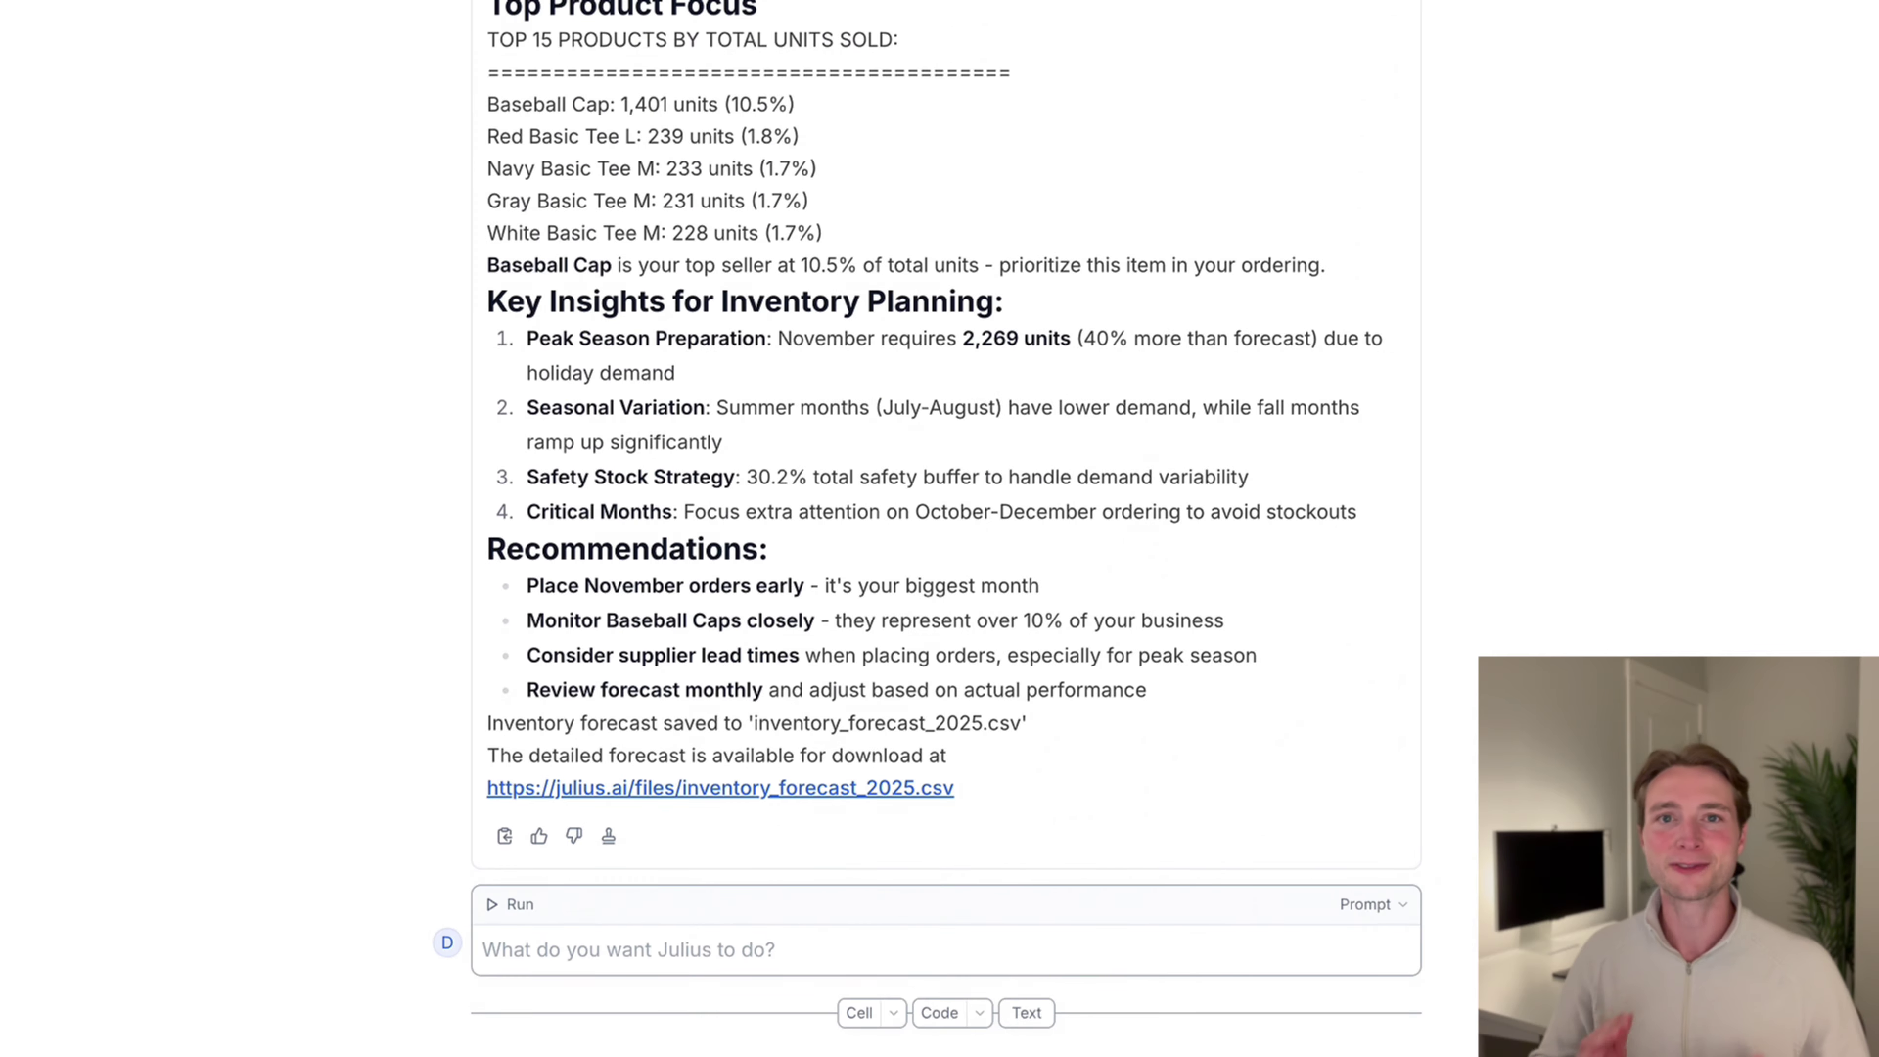
text(What happens if our supplier has a 3 week delay in October?)
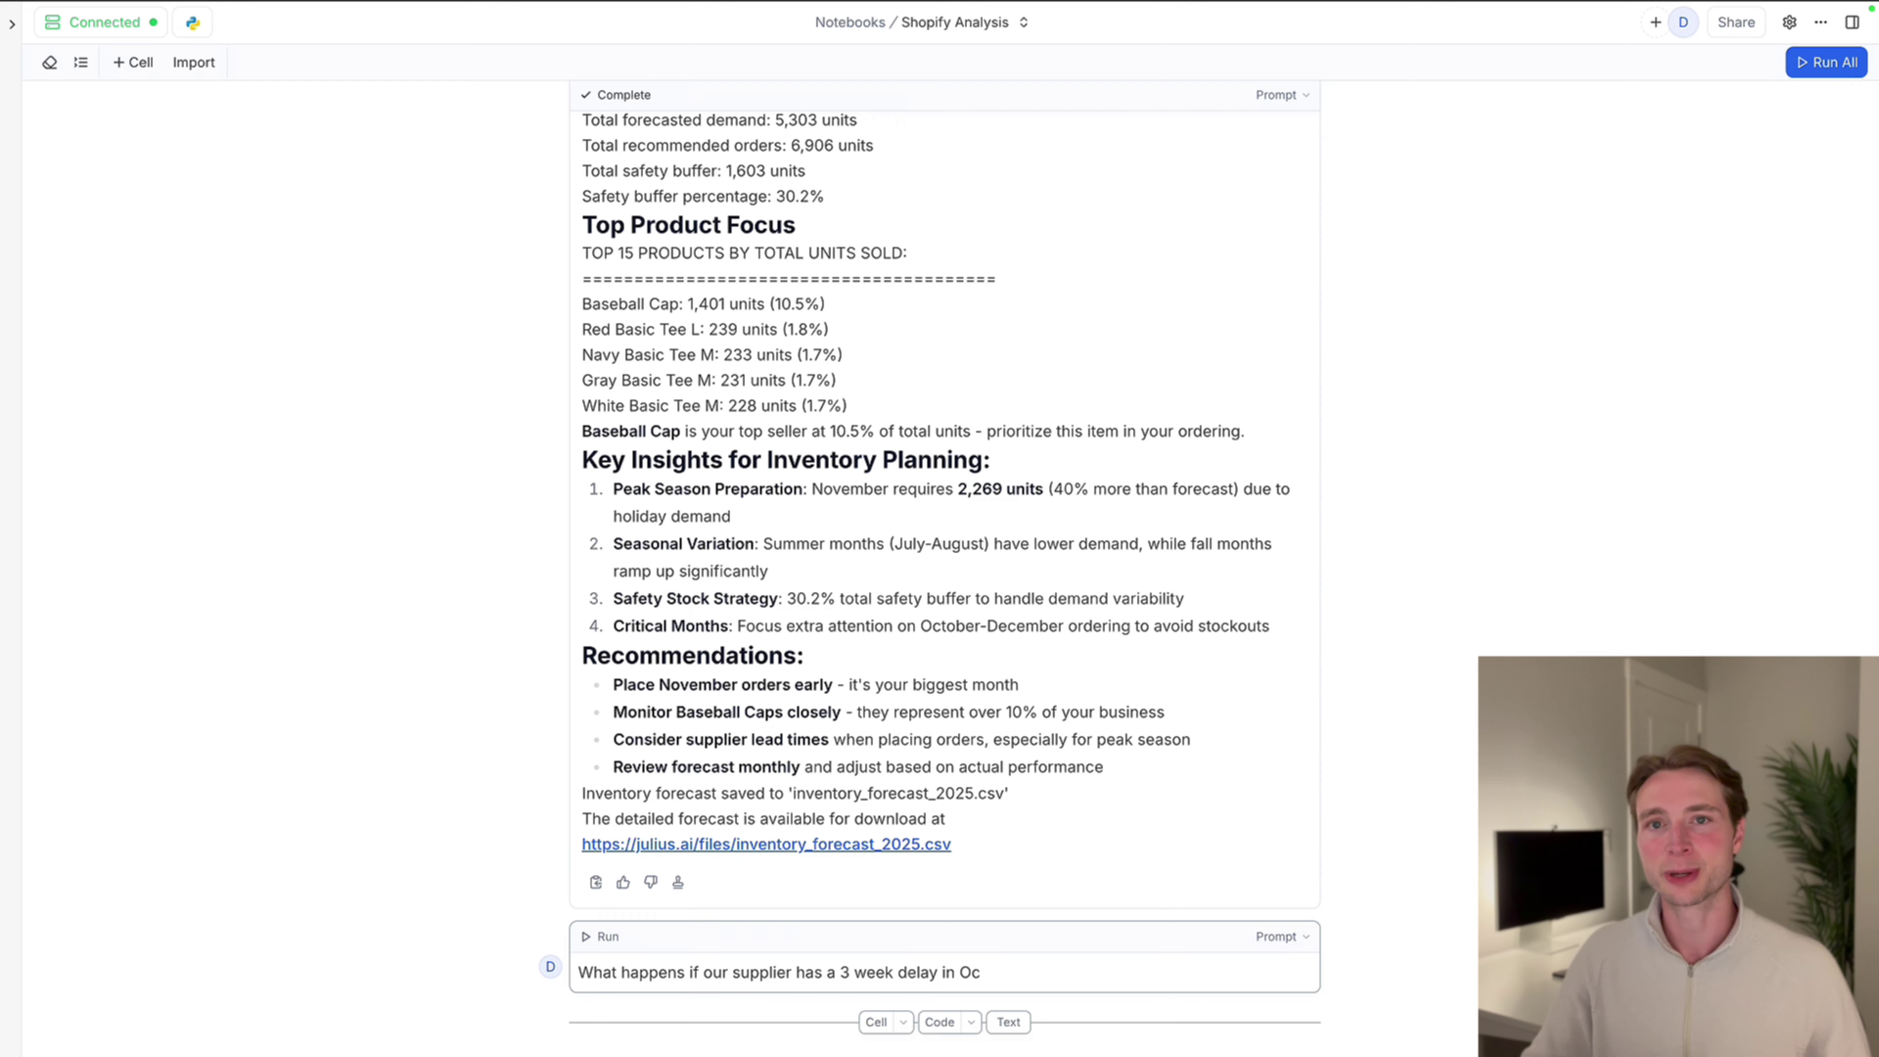
key(Return)
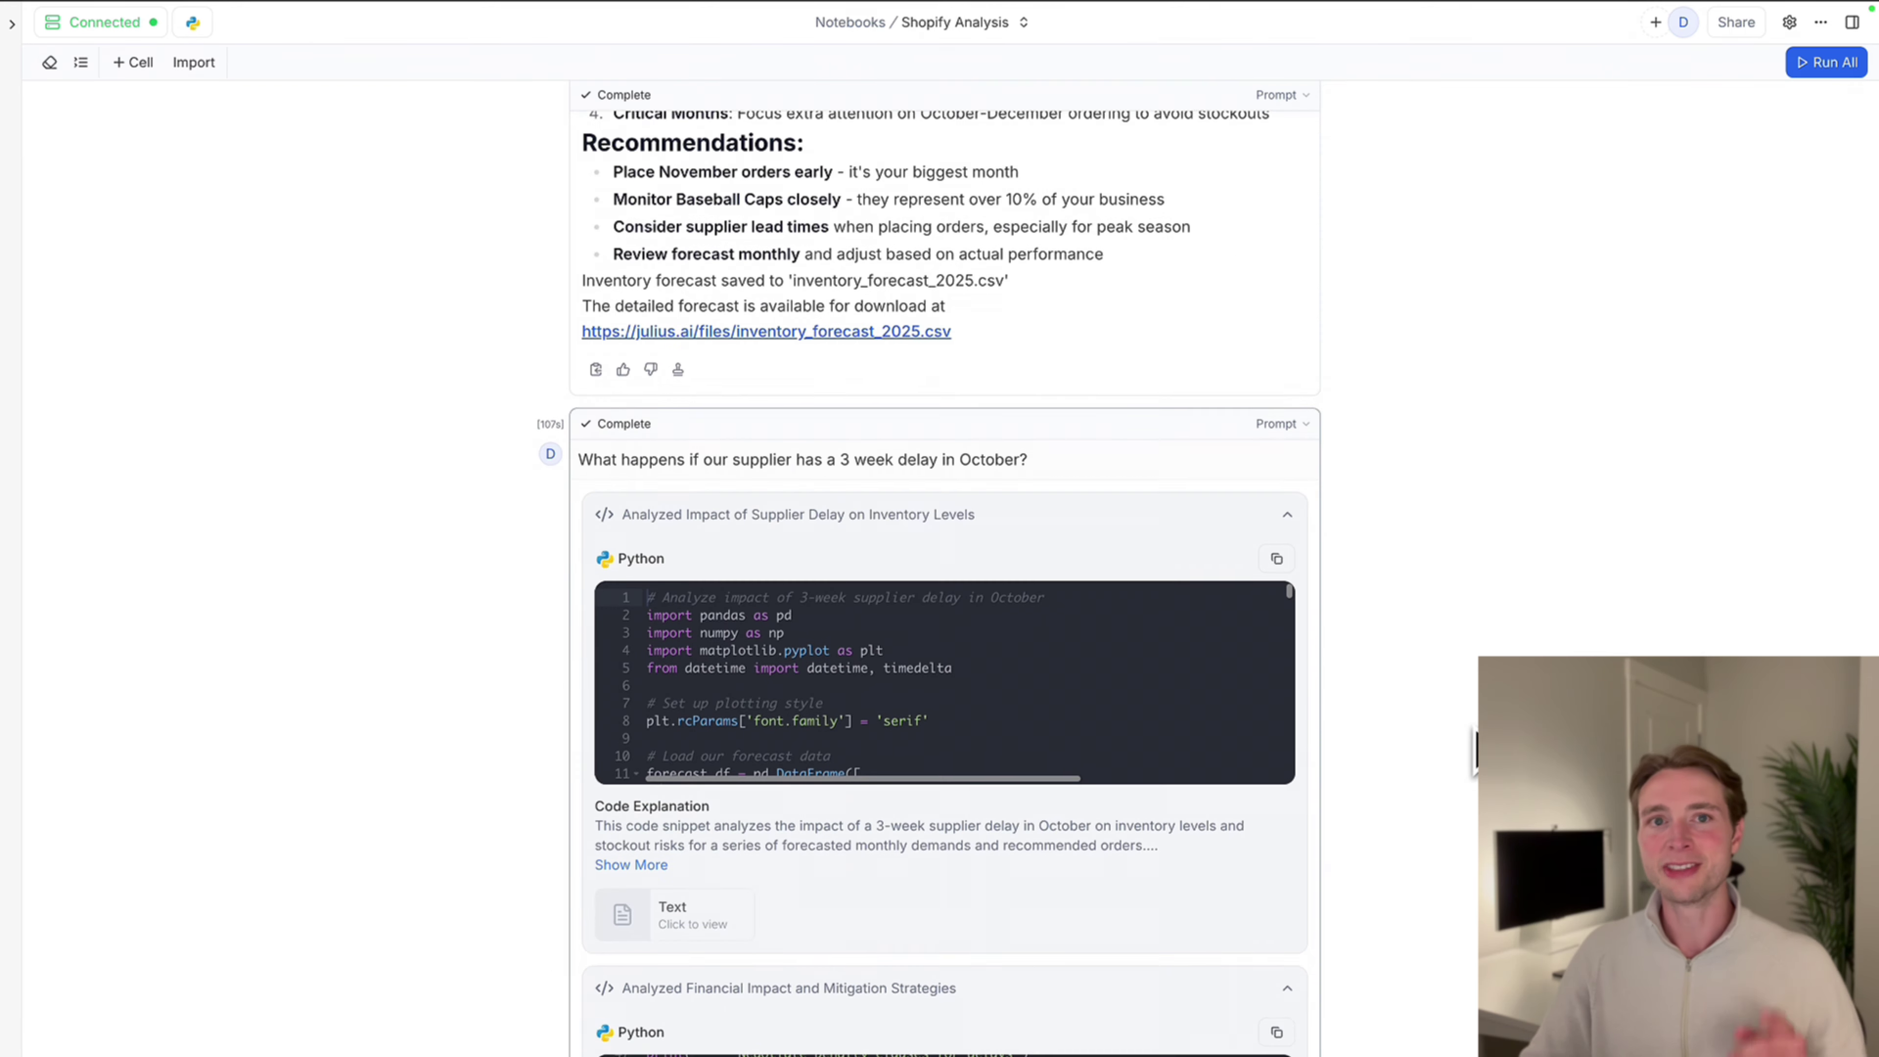
scroll(1467, 755, down, 8)
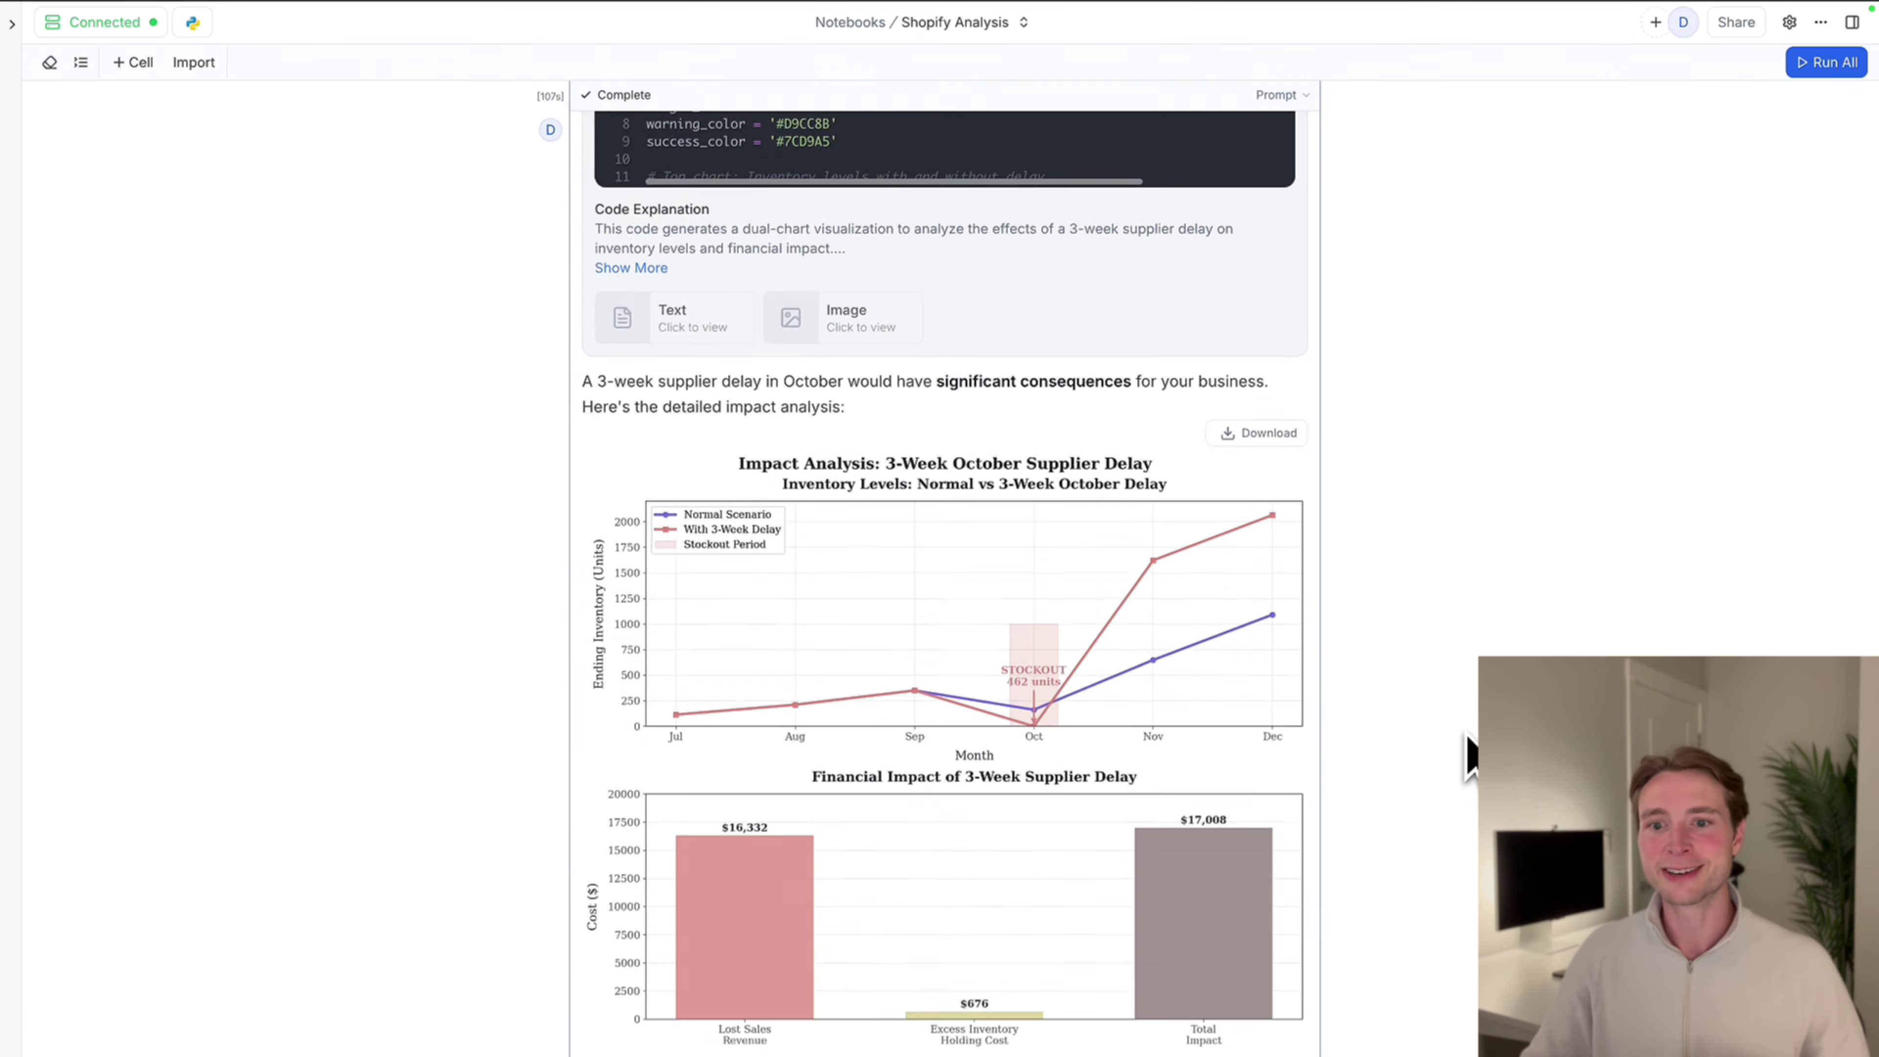
scroll(1468, 751, down, 2)
scroll(1467, 755, down, 1)
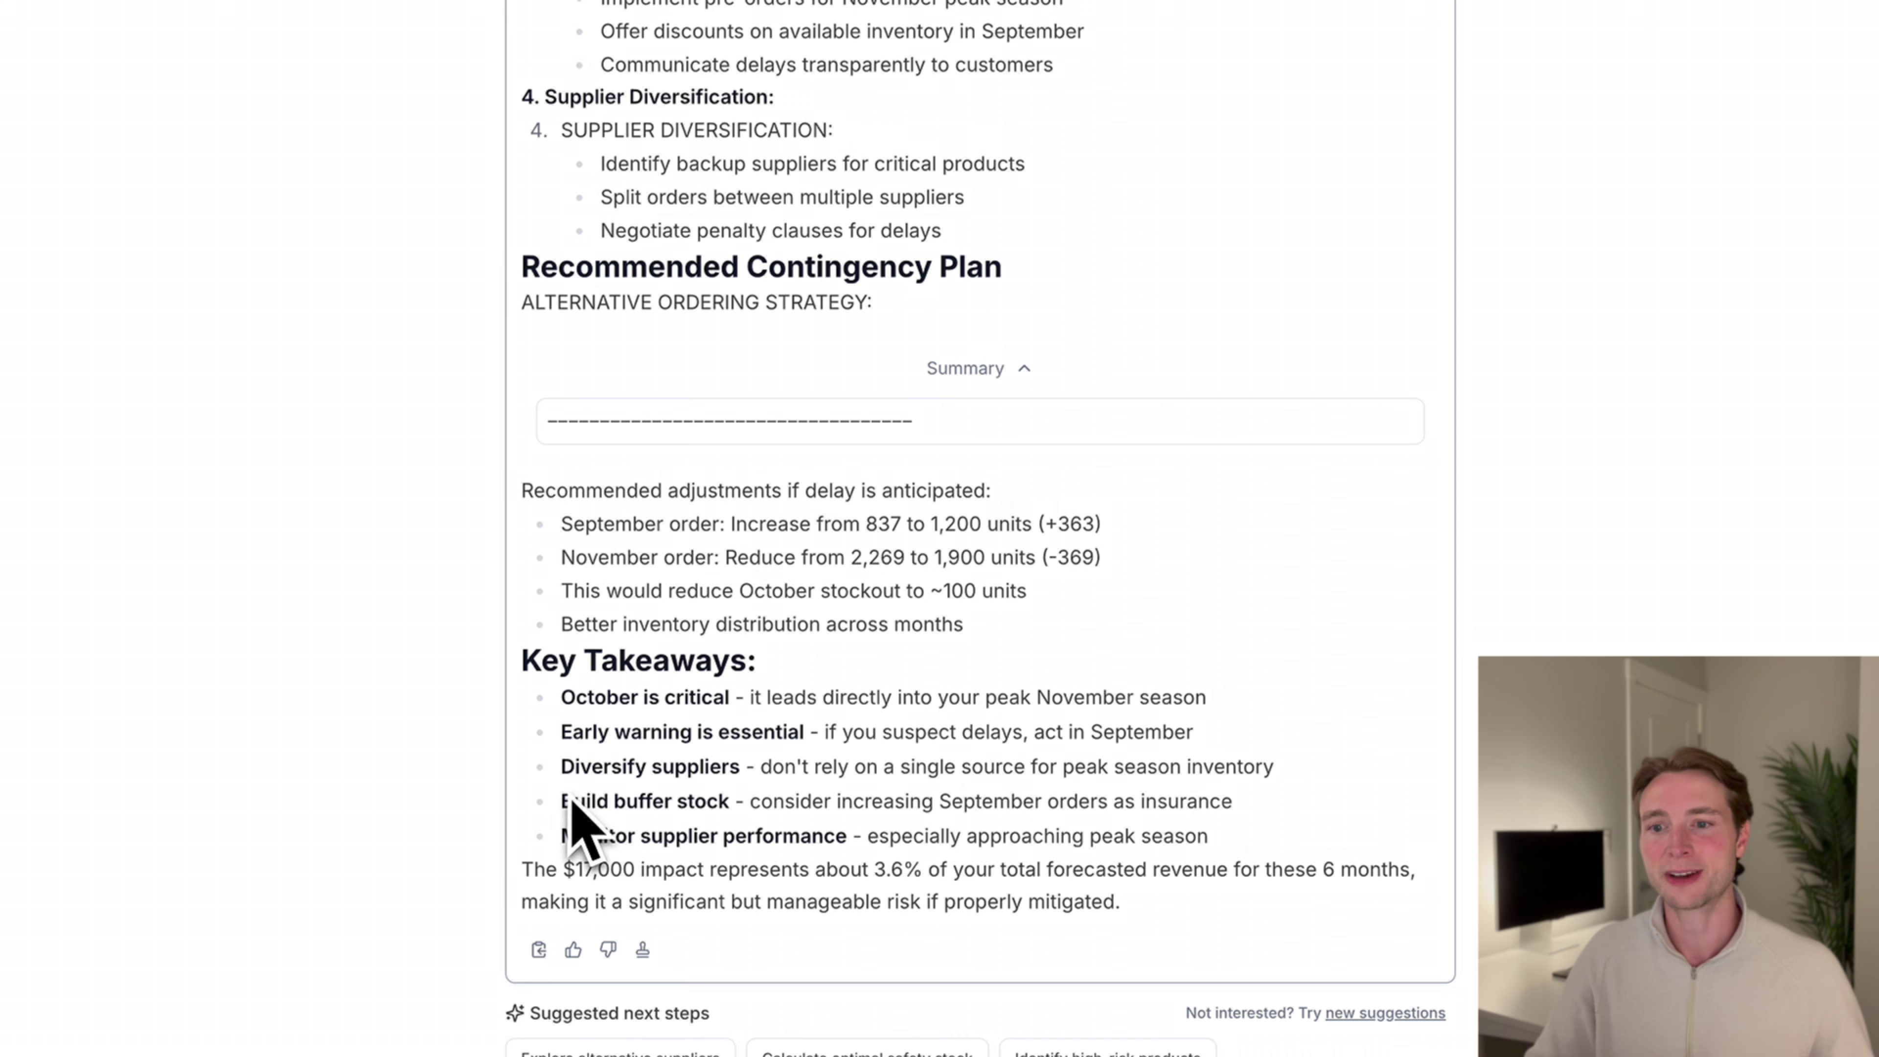
drag(563, 806, 1124, 827)
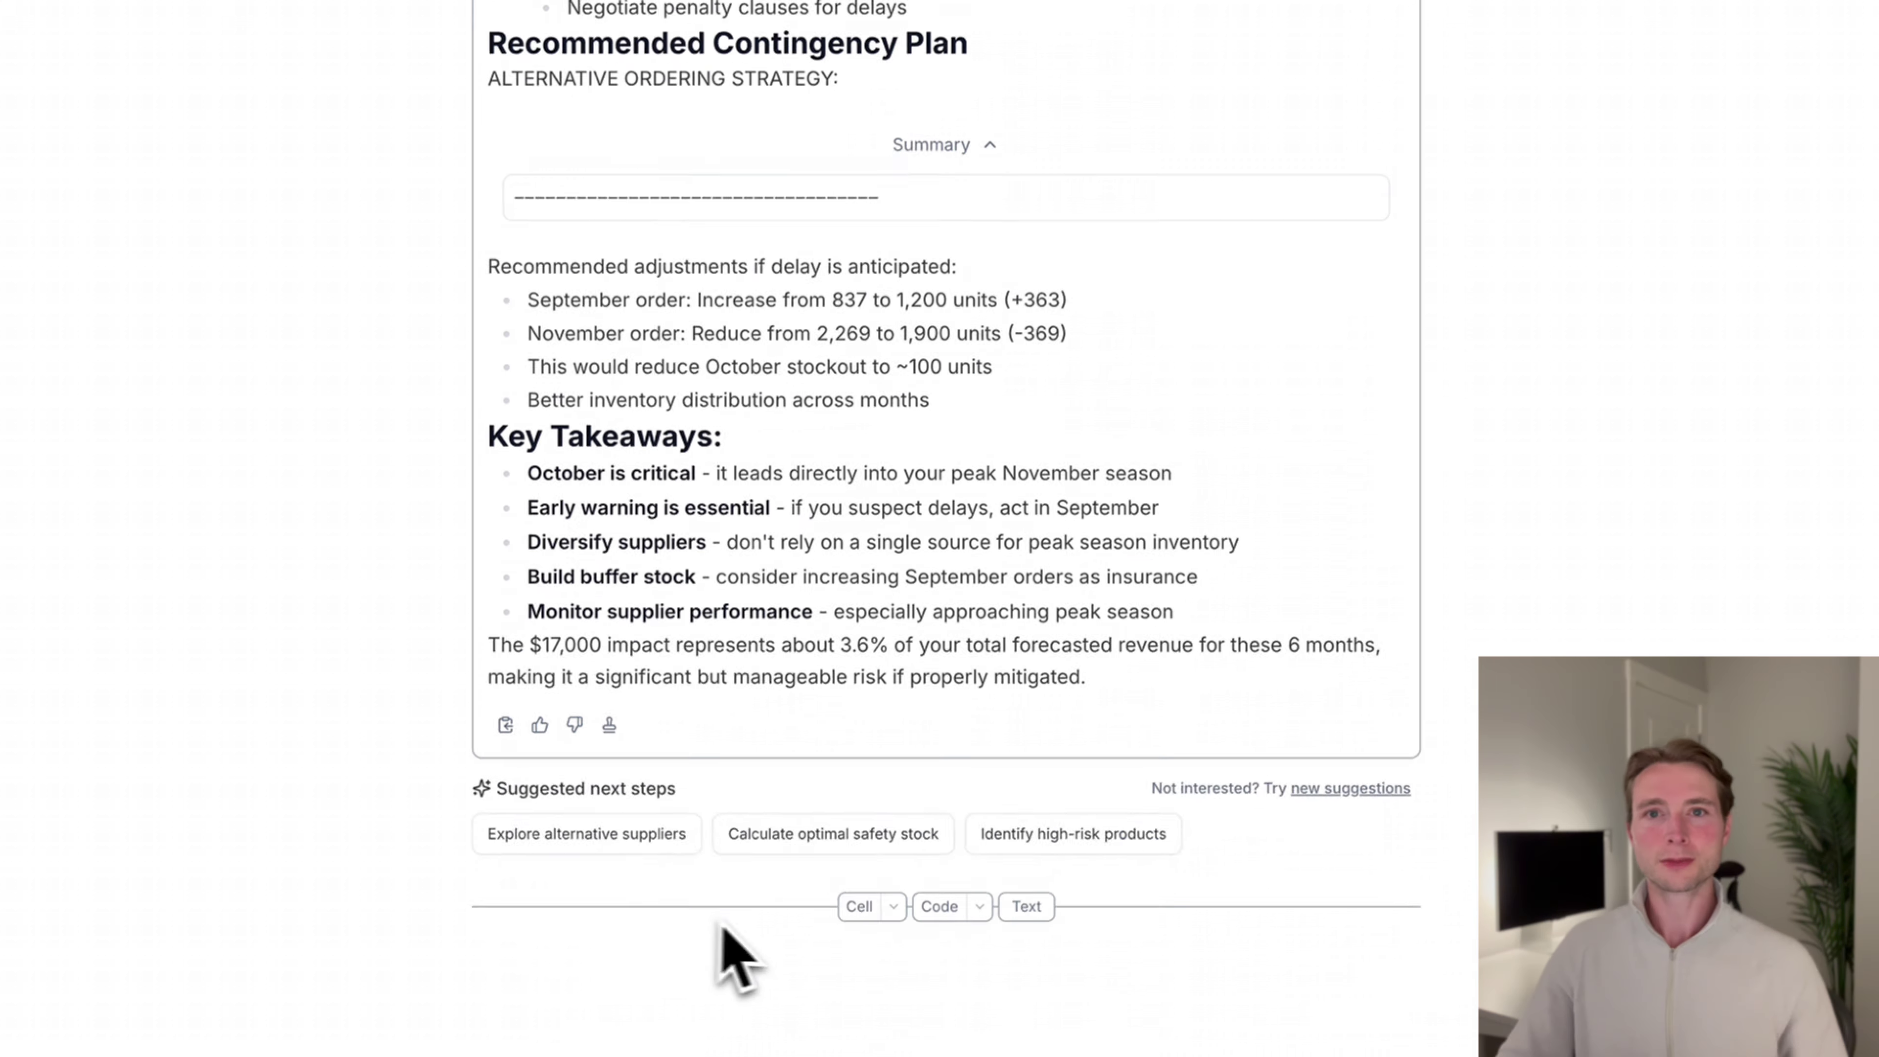
- Run "Create an executive summary I can send to my team with all the key findings and recommendations." in a new prompt cell
click(859, 905)
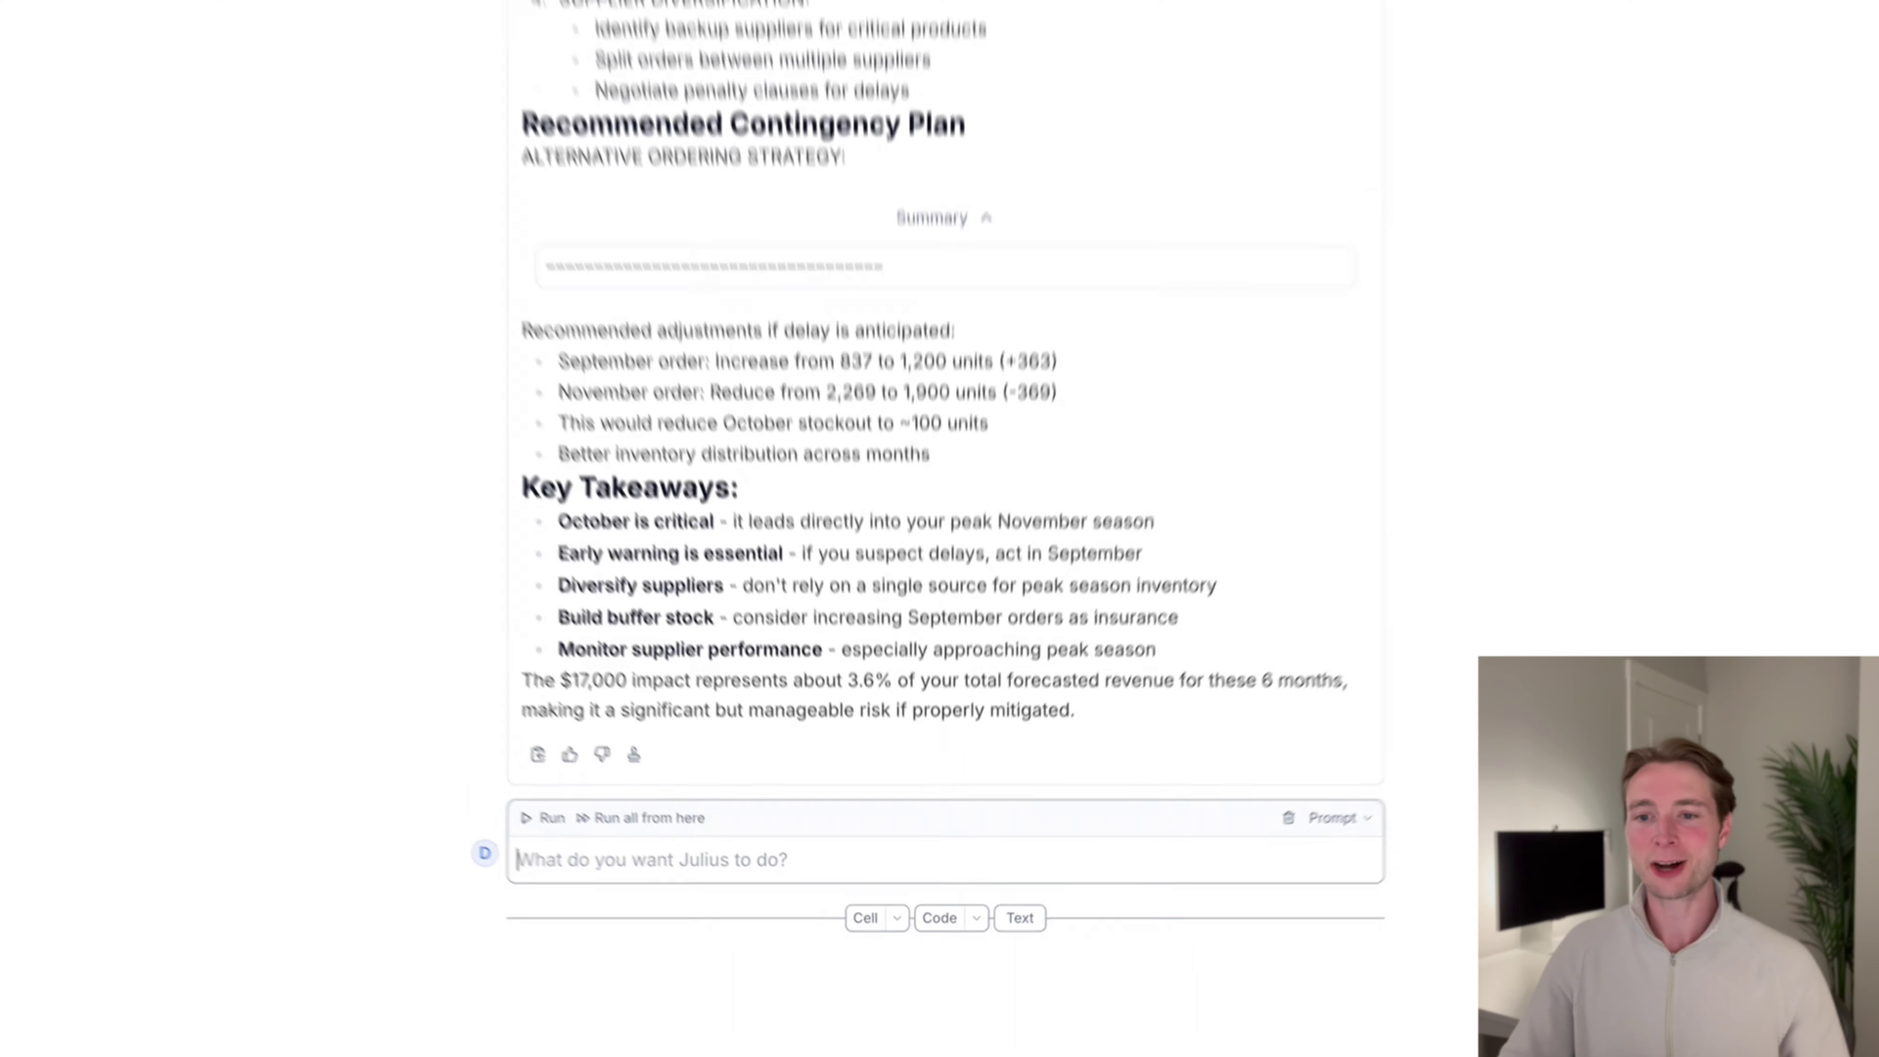
text(Create an executive summary I can send to my team with all the key )
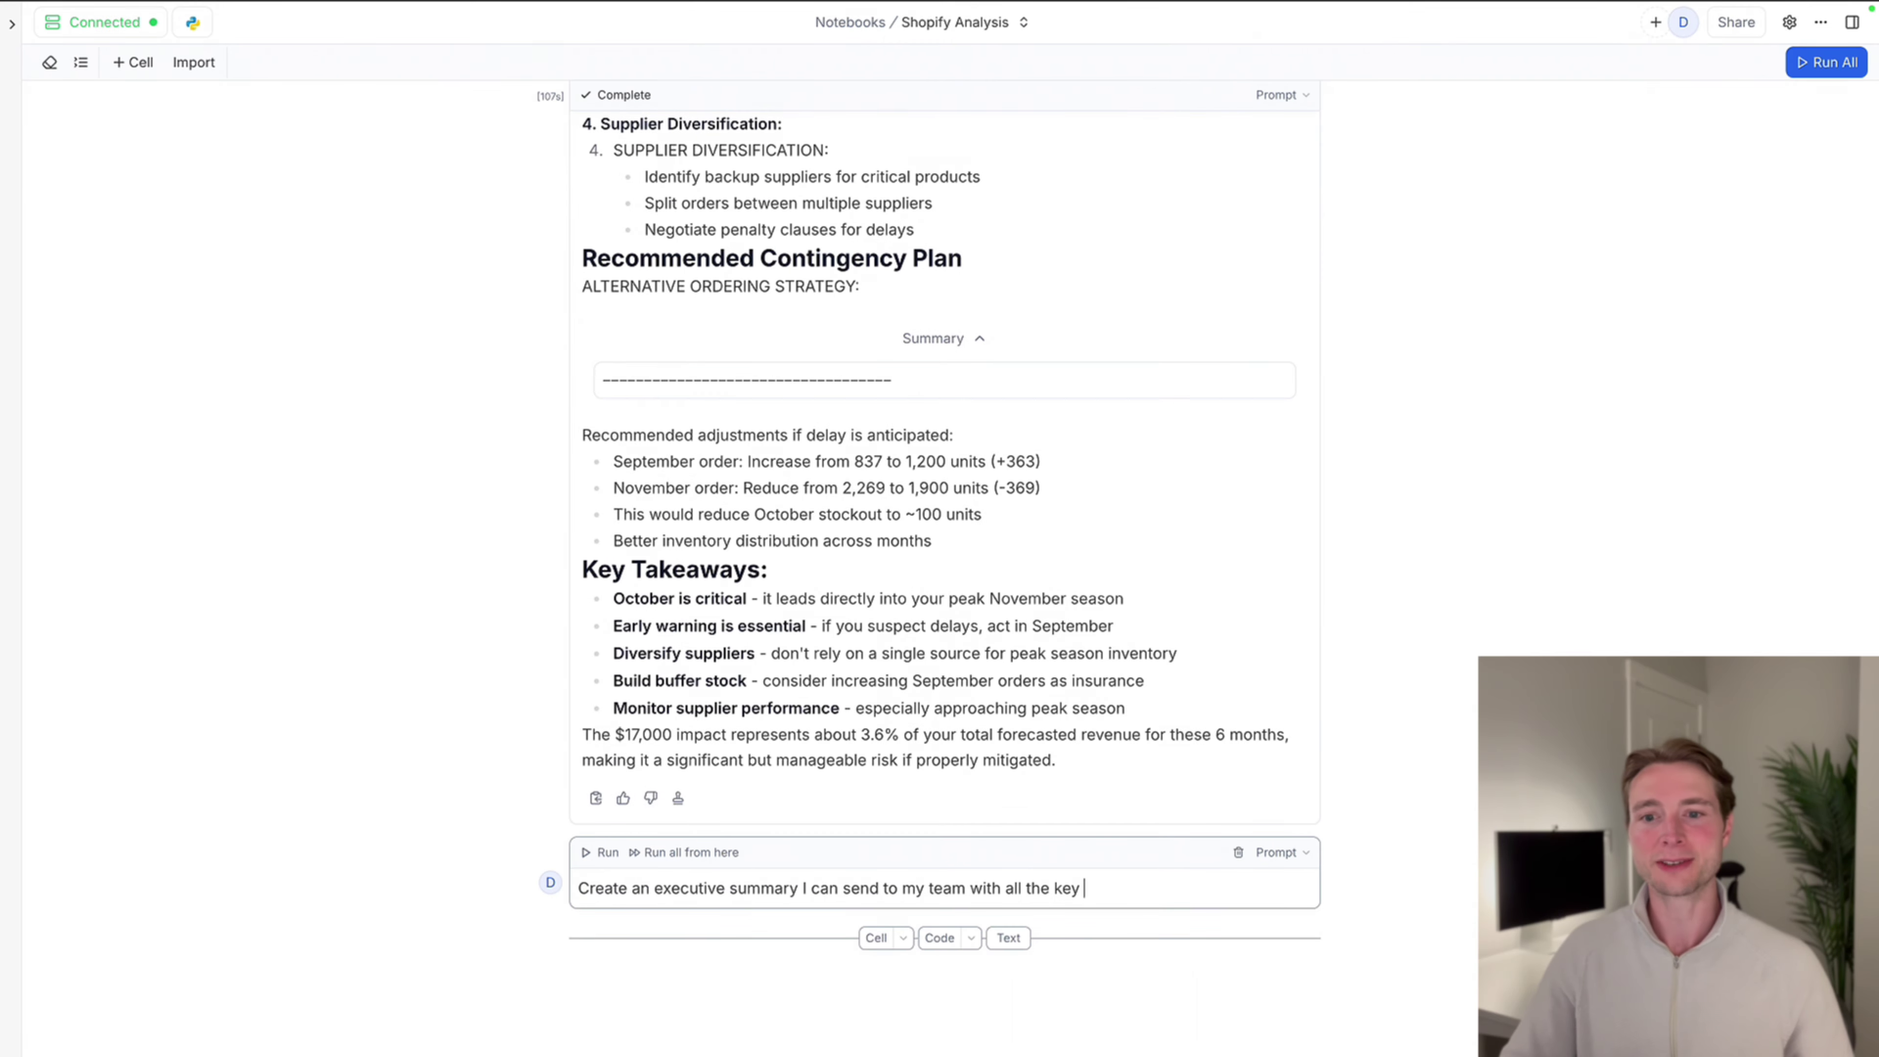
text(findings and recommendations.)
key(Return)
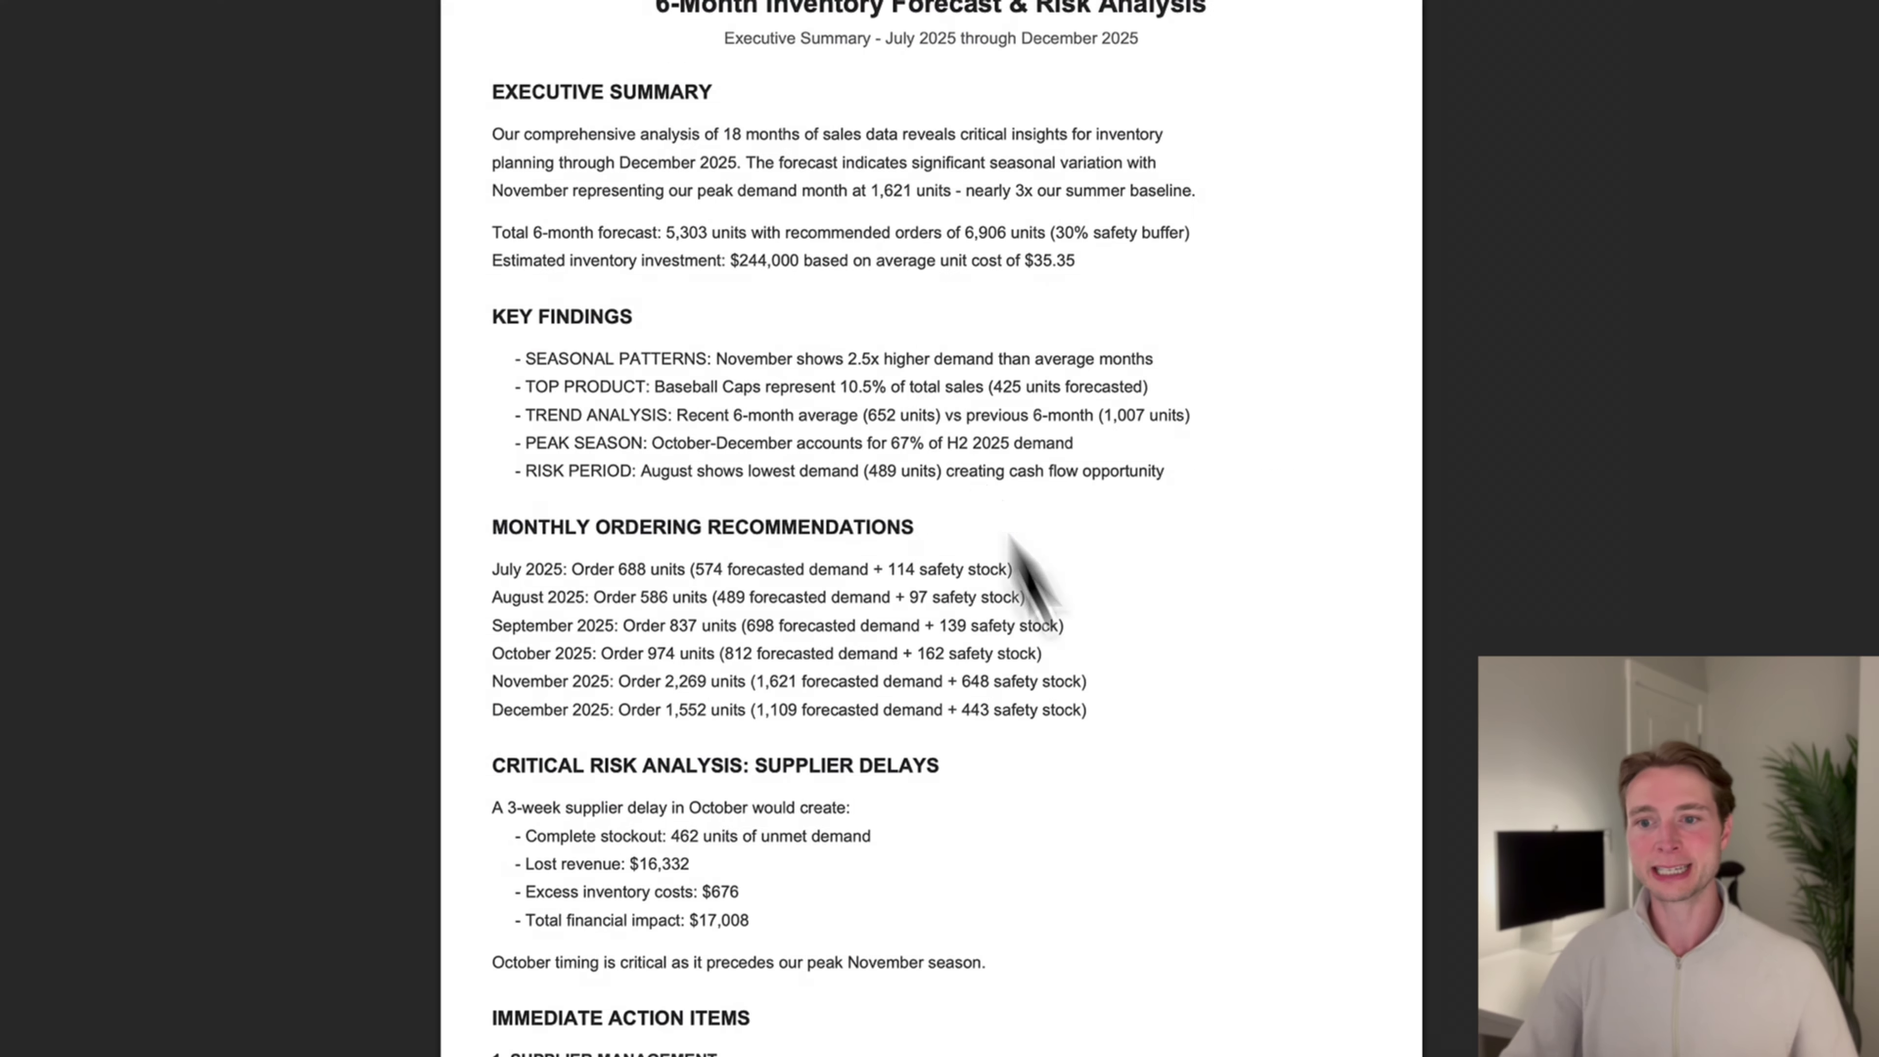
- Read through the executive summary PDF from its title to the next steps on the last page
drag(655, 4, 1175, 5)
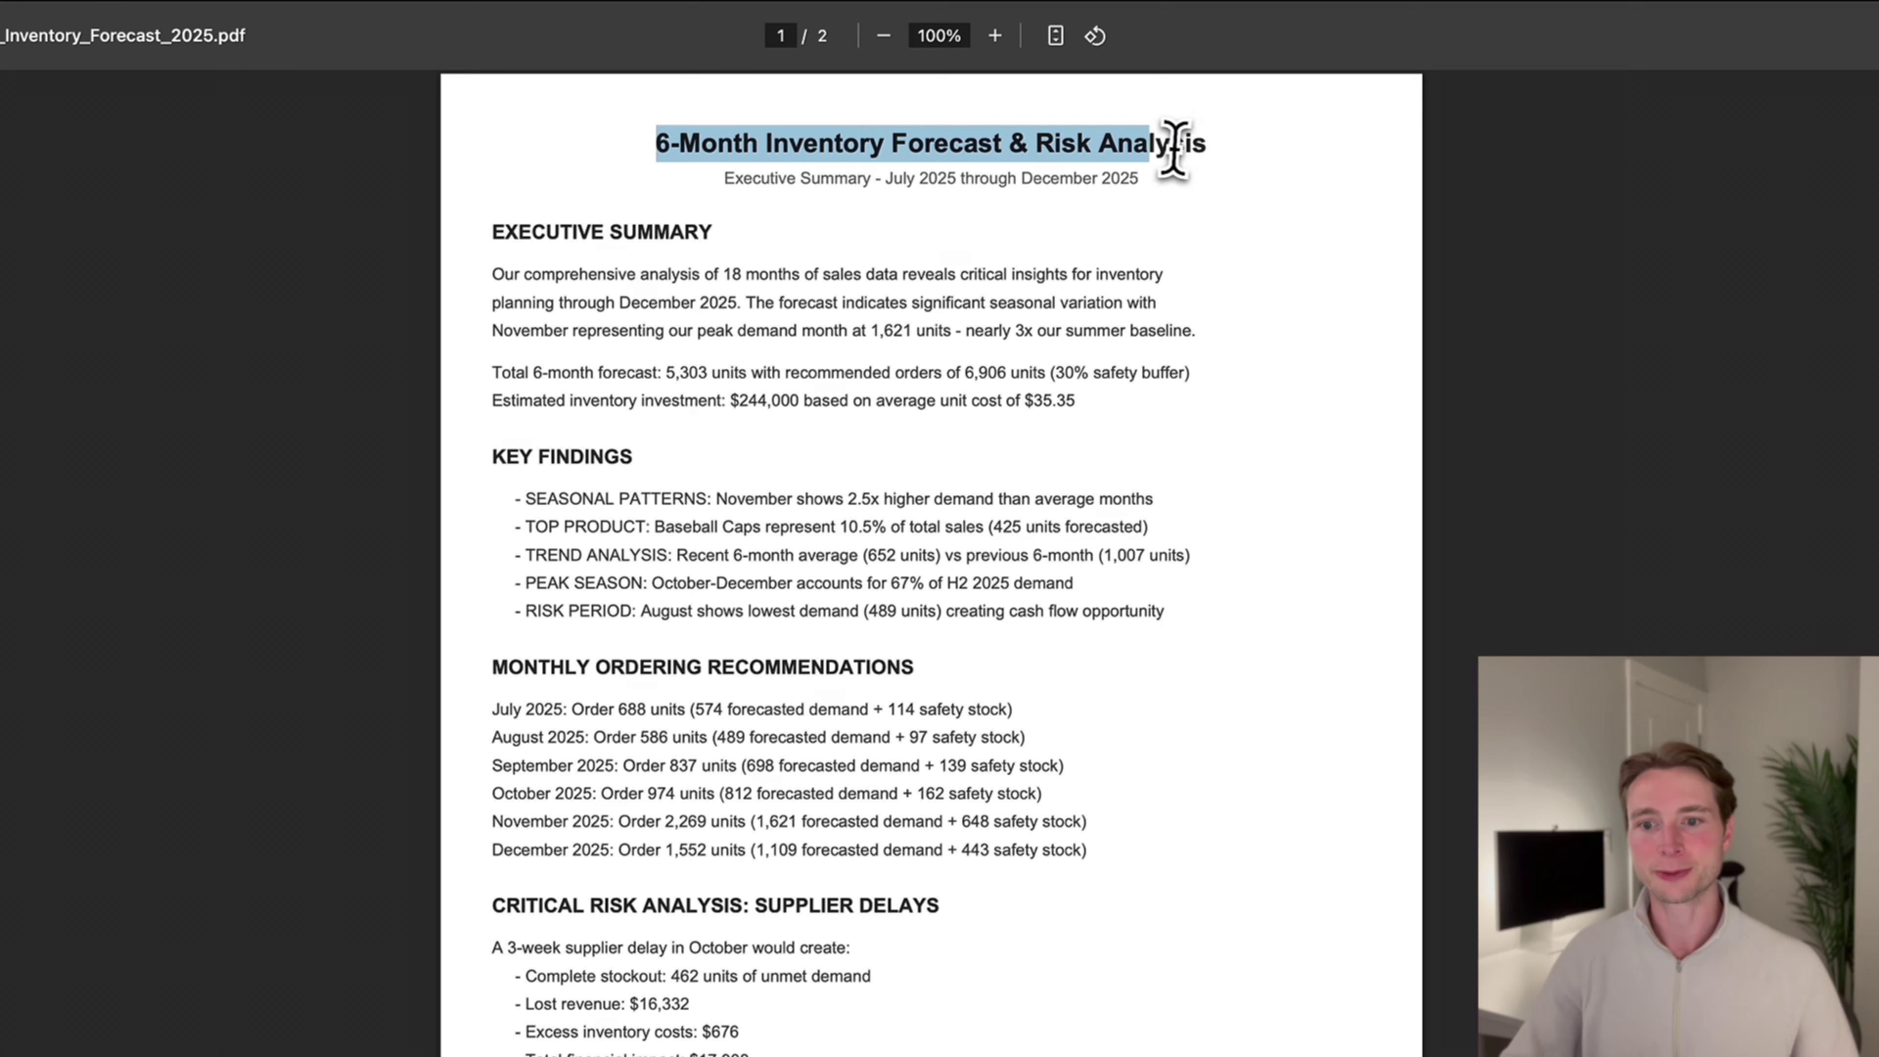
drag(1174, 149, 1266, 201)
scroll(1183, 665, down, 20)
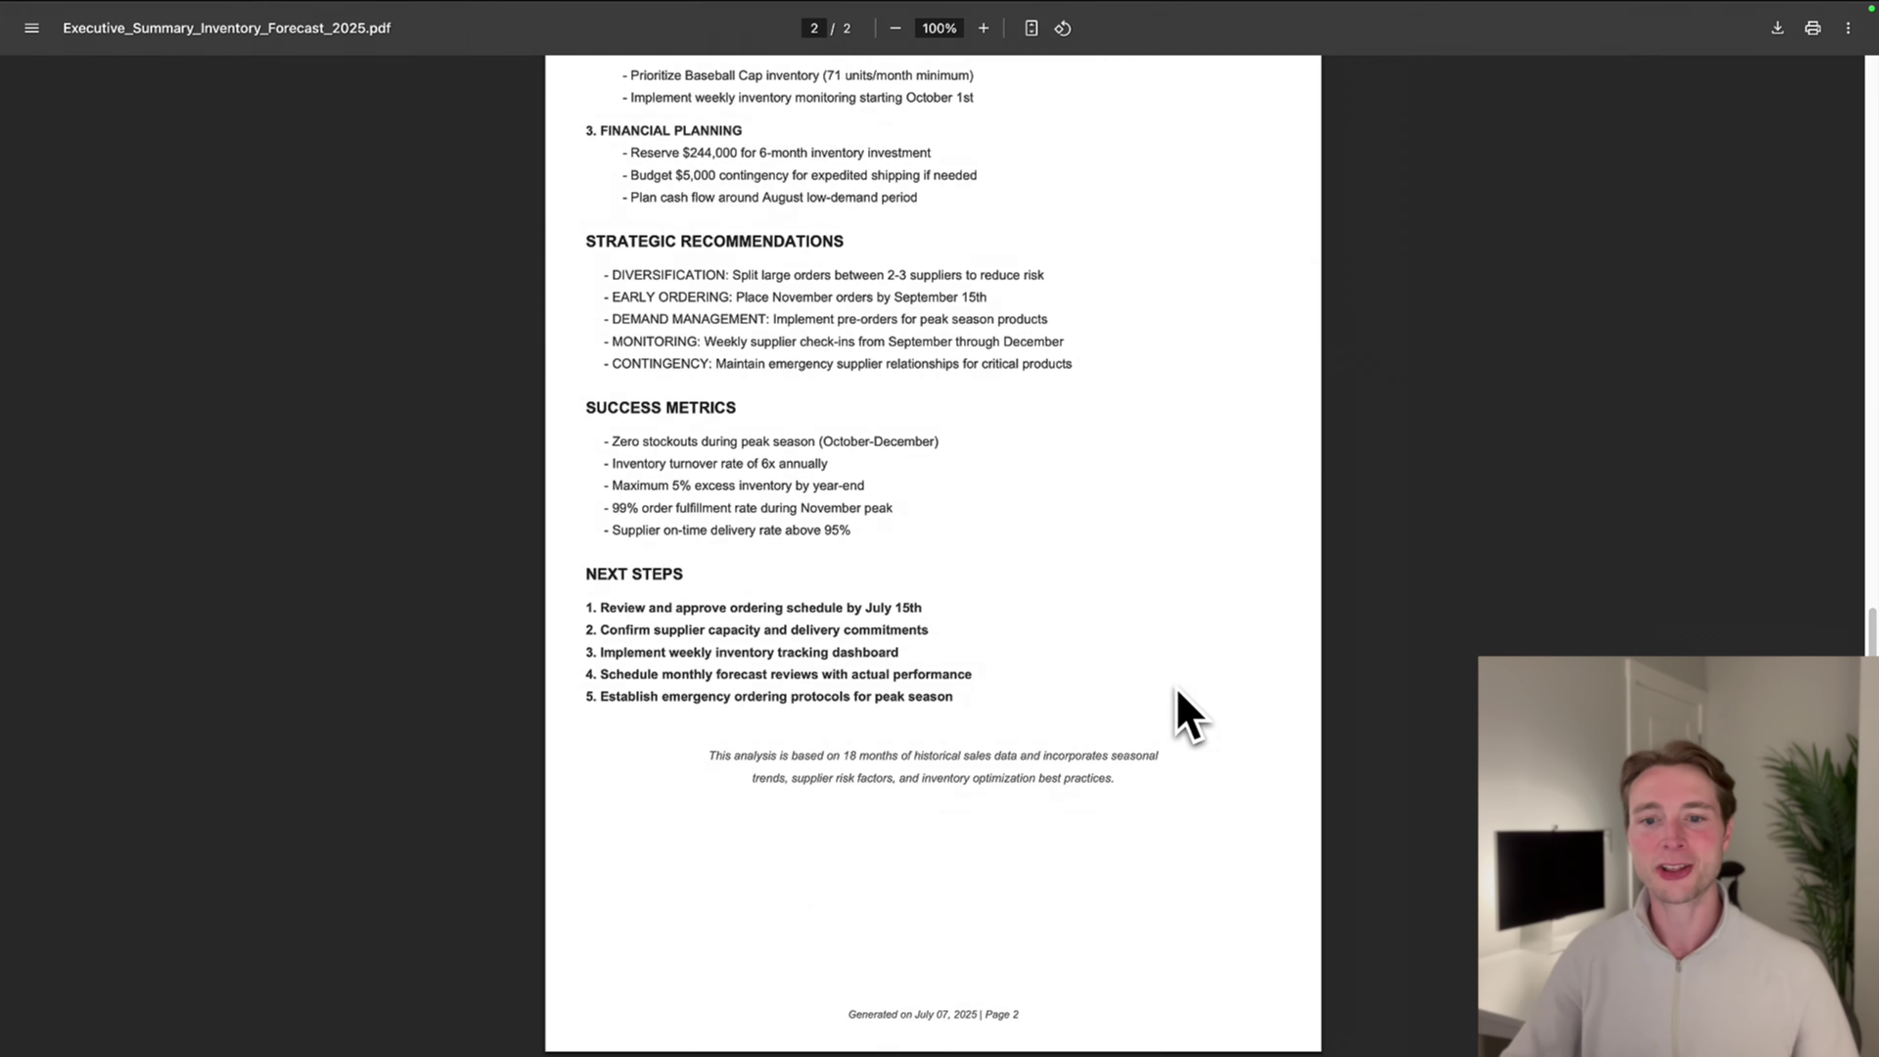